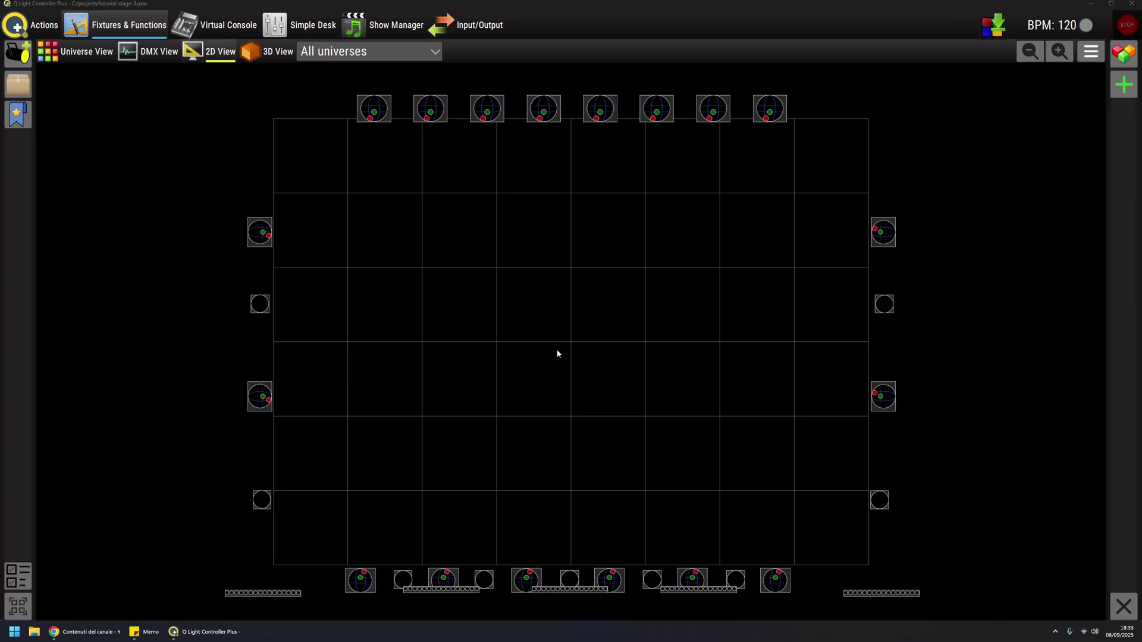
Step: Change the 2D stage view's point of view from Top view to Front view
click(1090, 52)
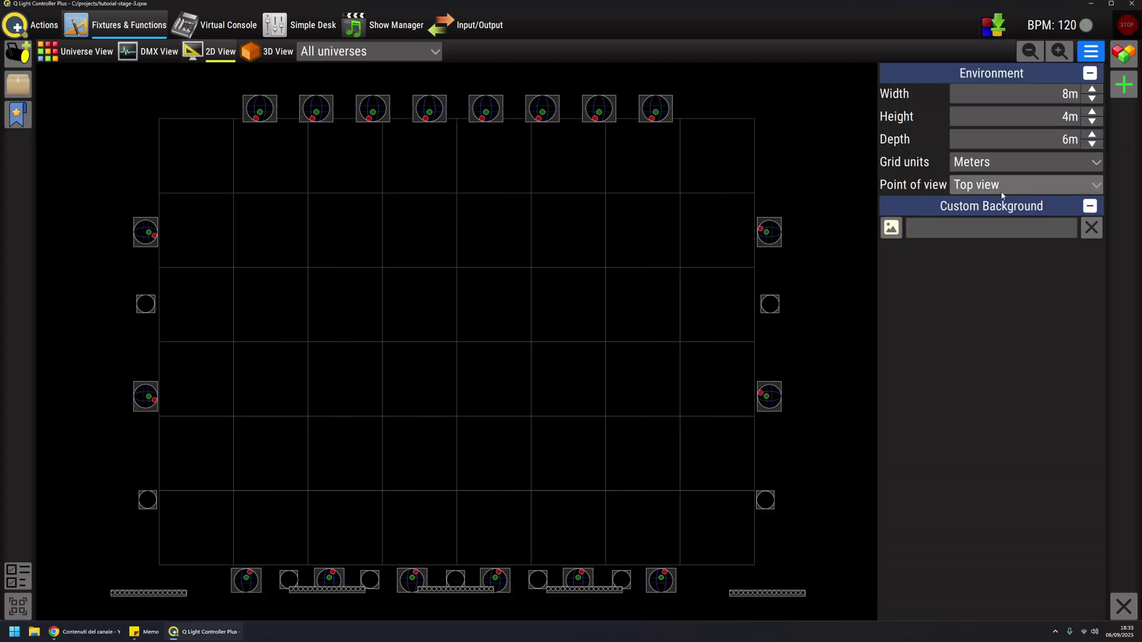
scroll(997, 194, down, 1)
click(1090, 51)
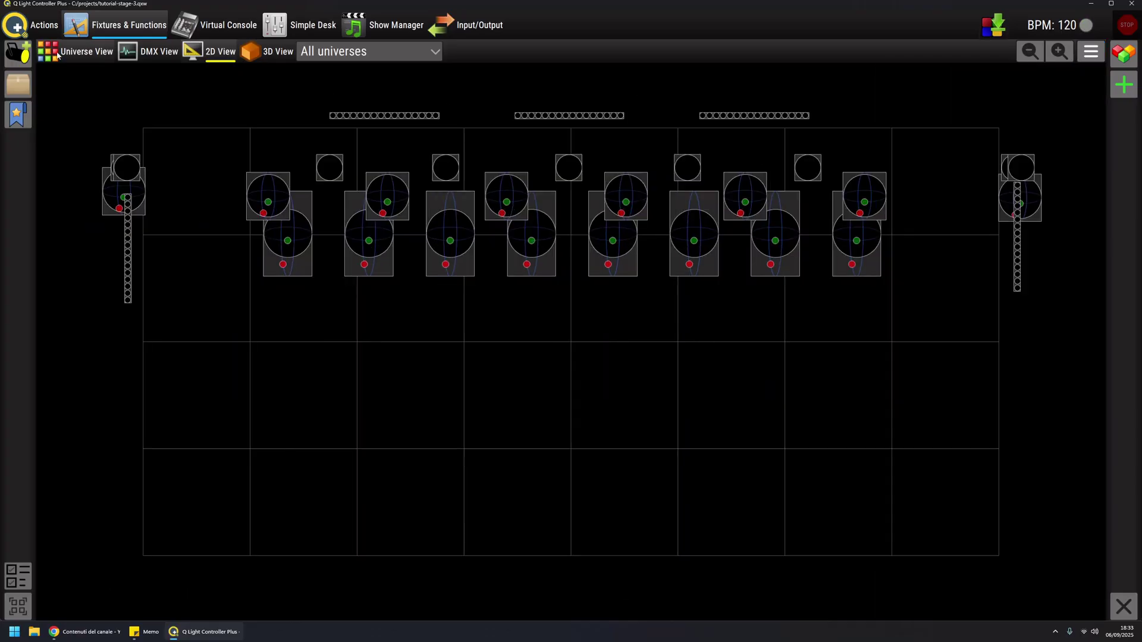
Step: Pick Generic RGB Panel from the Generic manufacturer's fixtures to add
click(26, 58)
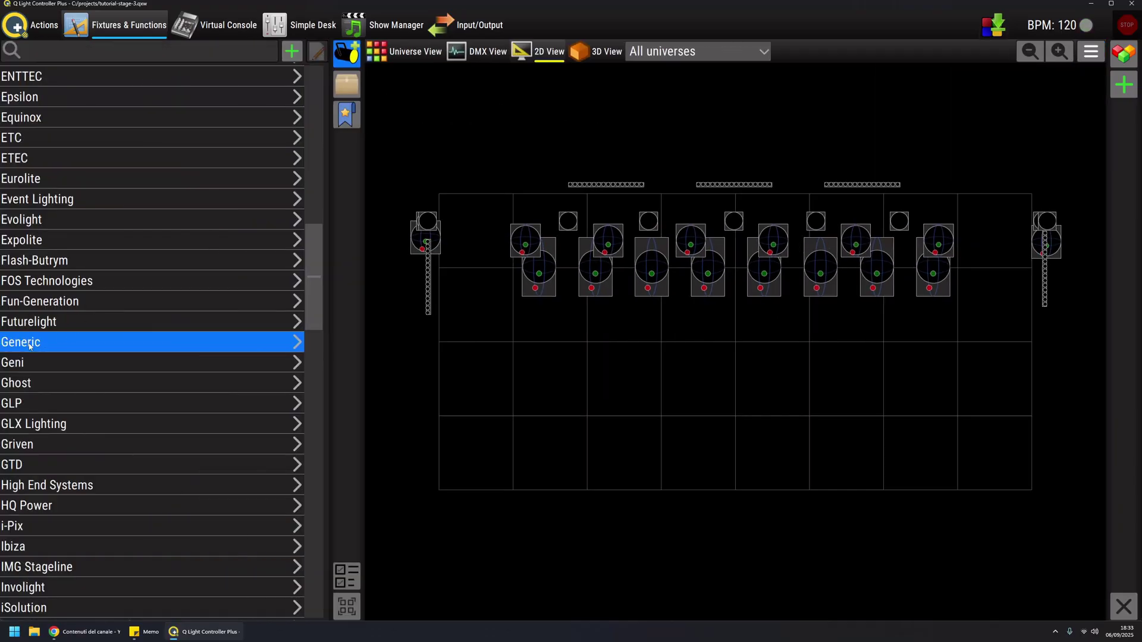
click(29, 344)
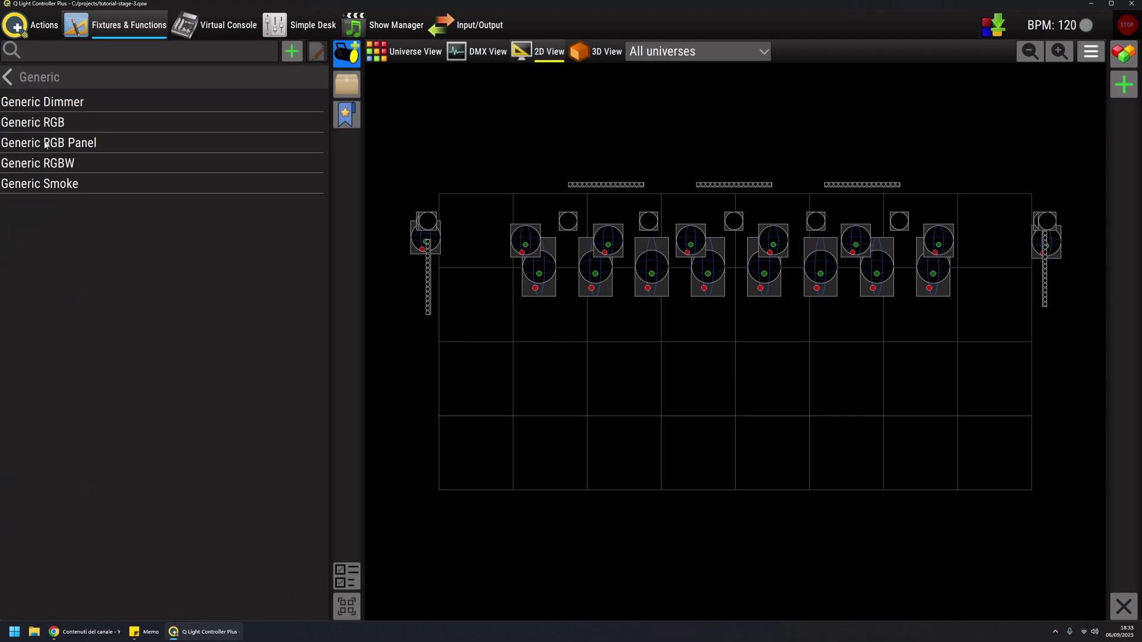
click(81, 144)
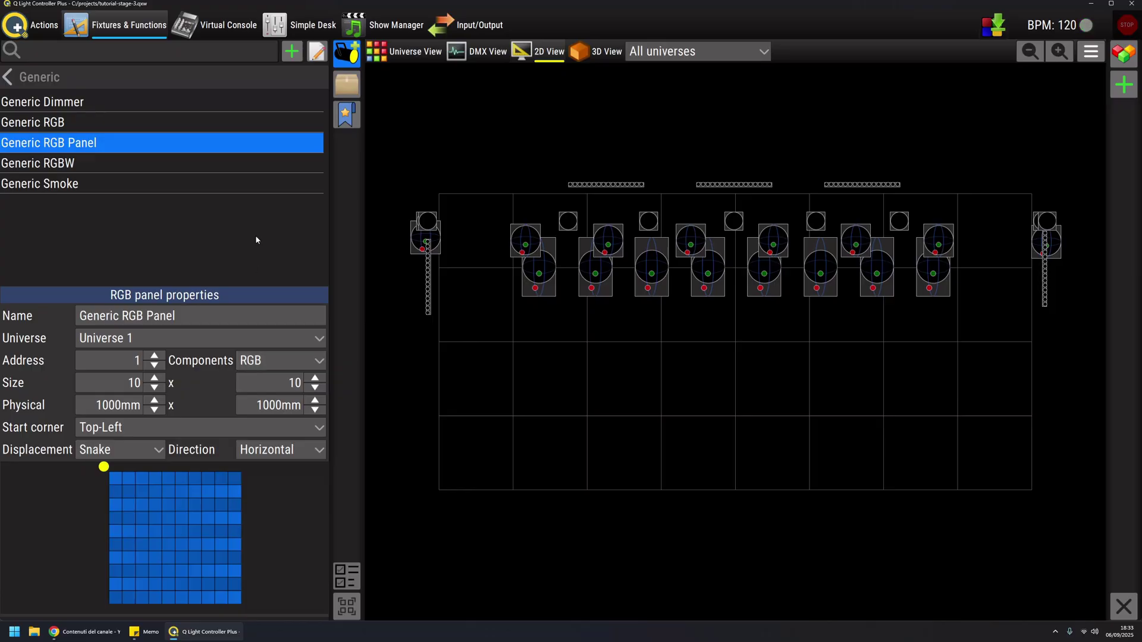
Step: Size the RGB panel to 30 x 20 pixels and 3000mm x 2000mm, keeping the component order
click(280, 363)
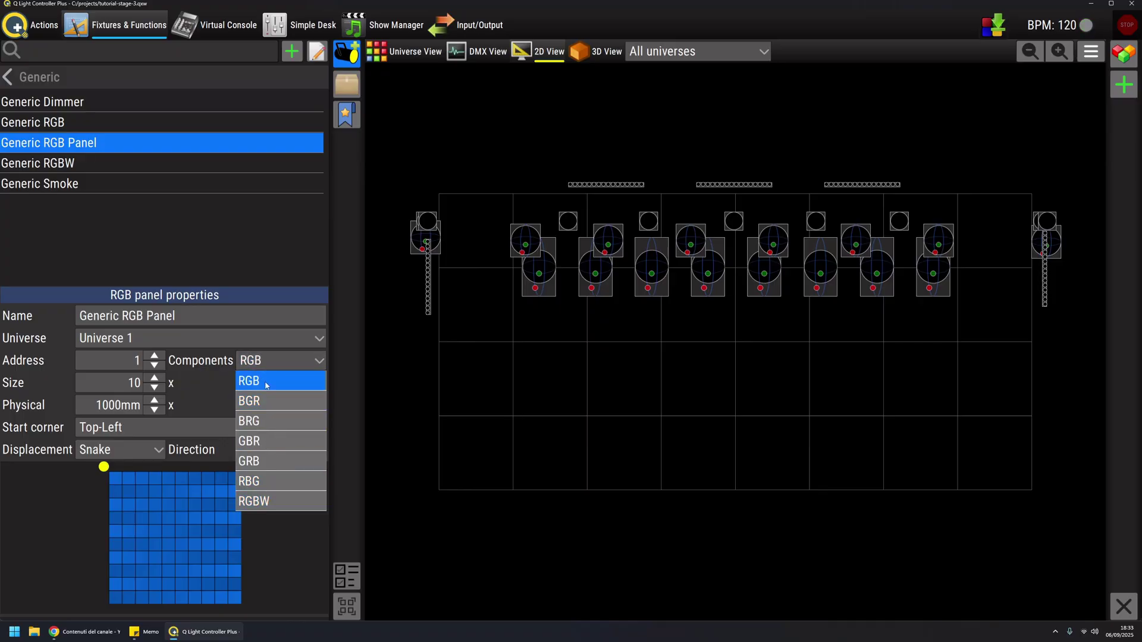
click(254, 242)
scroll(120, 345, down, 1)
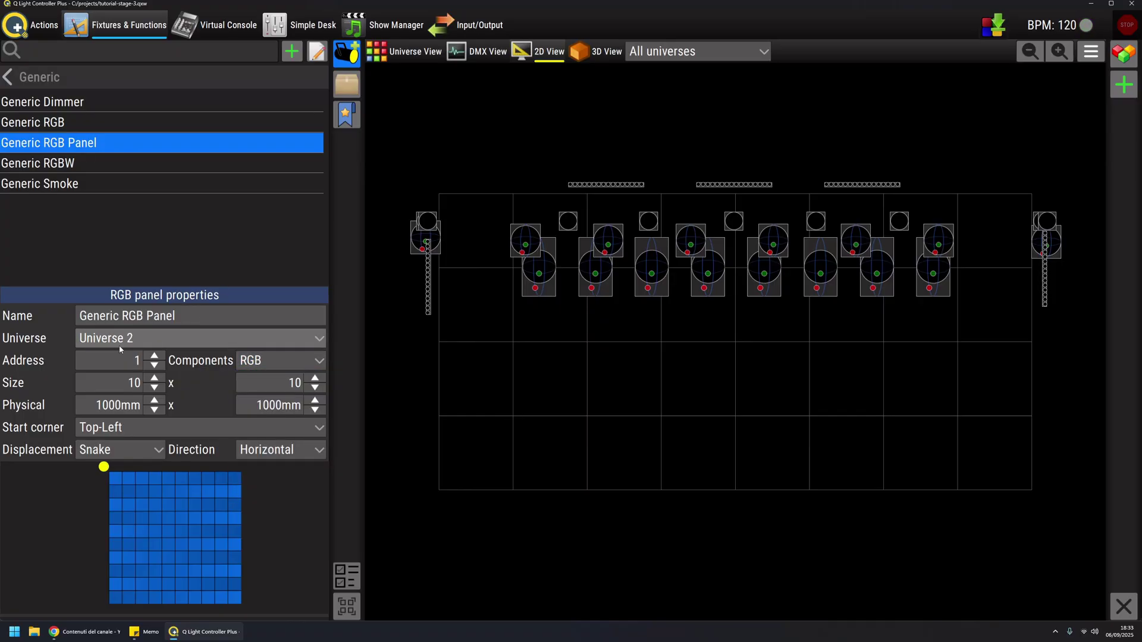
double_click(123, 388)
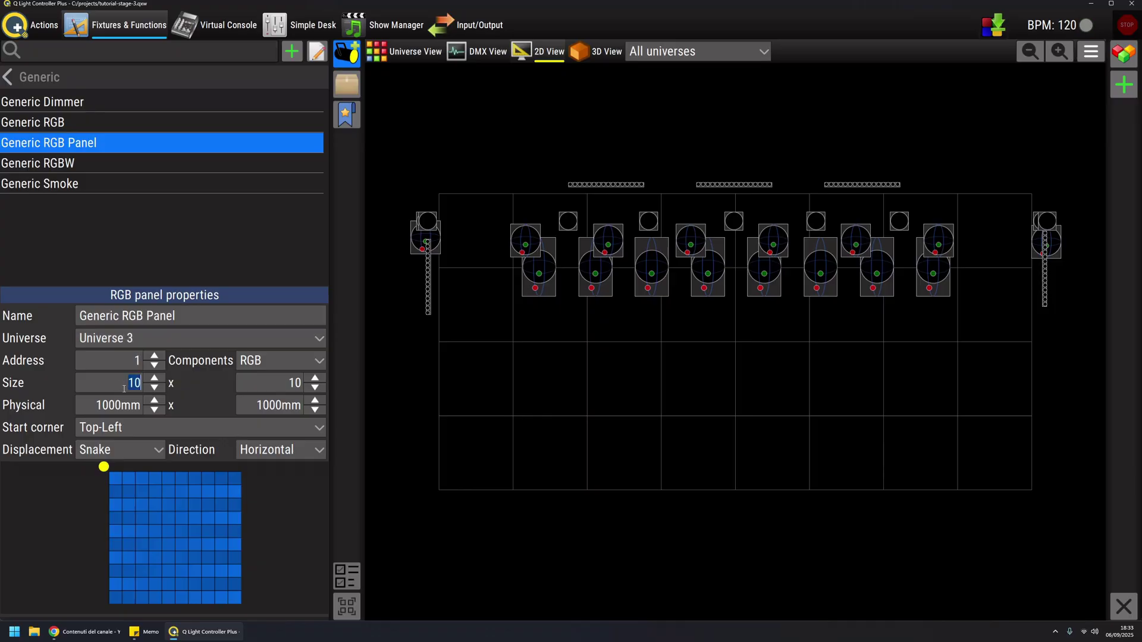
key(Tab)
text(2)
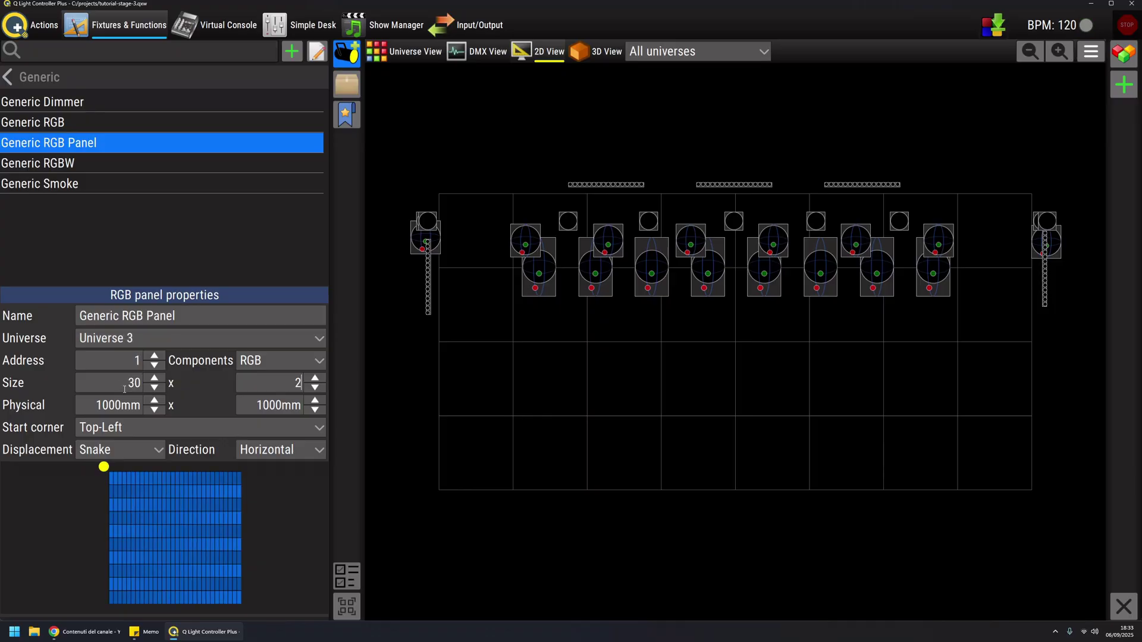
key(Tab)
text(300)
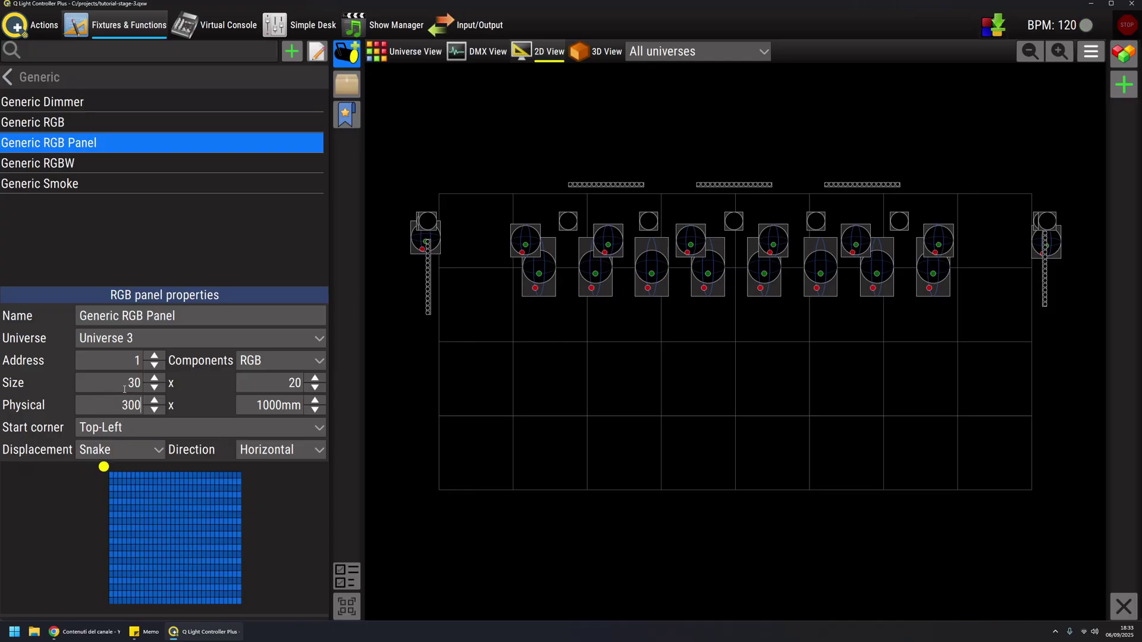
text(0)
key(Tab)
text(20)
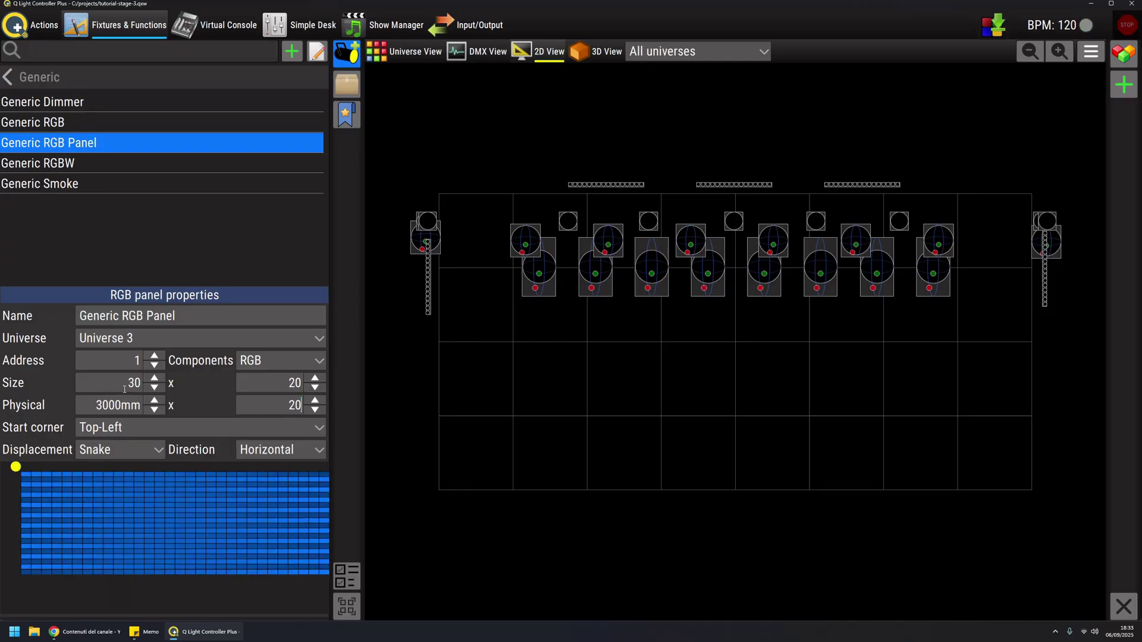
text(00)
key(Tab)
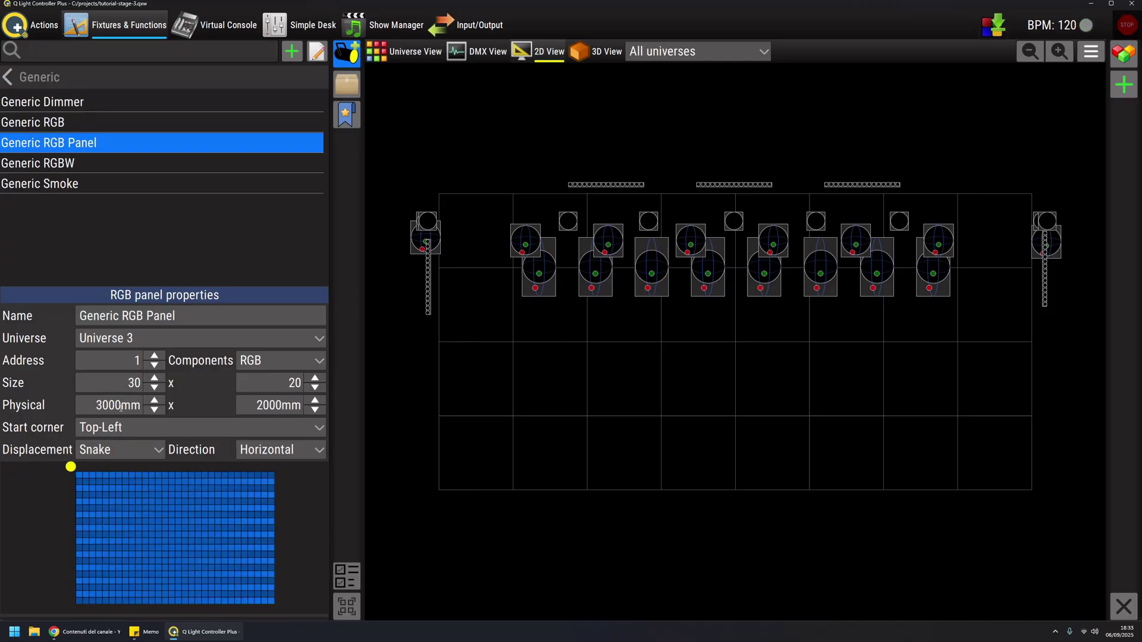
Step: Put the panel on Universe 3, keeping Top-Left, Snake and Horizontal
scroll(126, 433, down, 1)
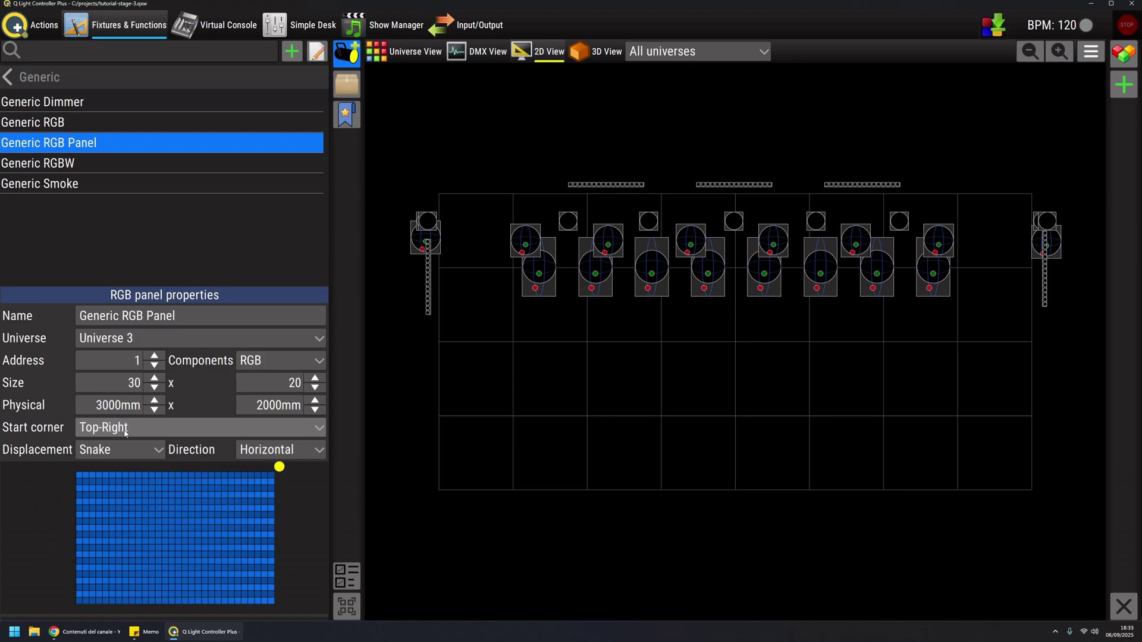
scroll(116, 431, up, 1)
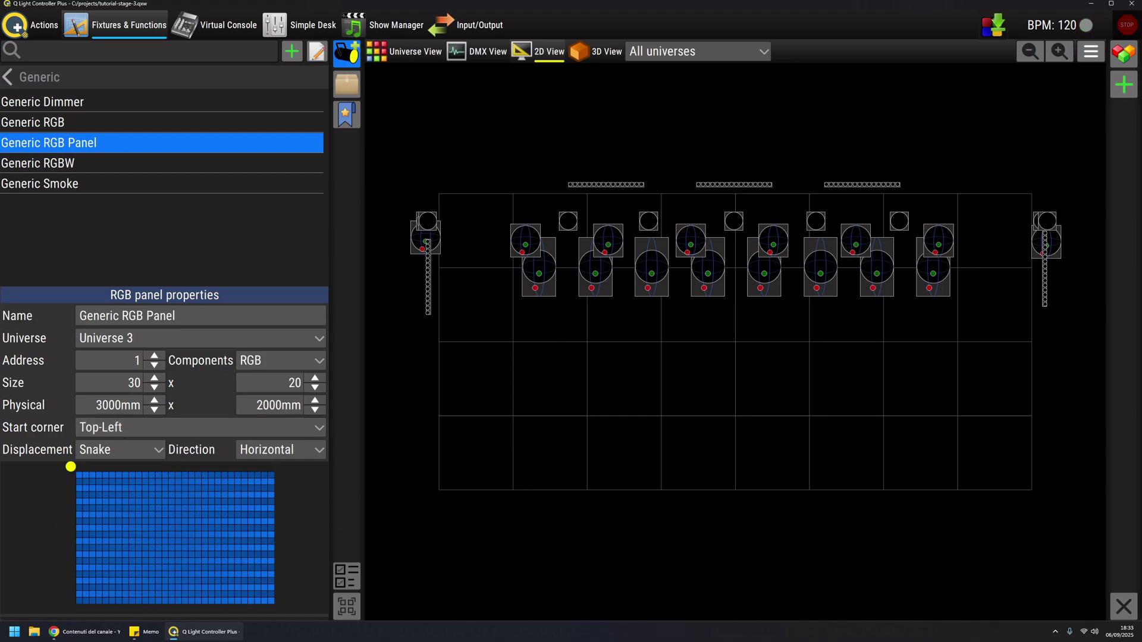
scroll(124, 456, down, 1)
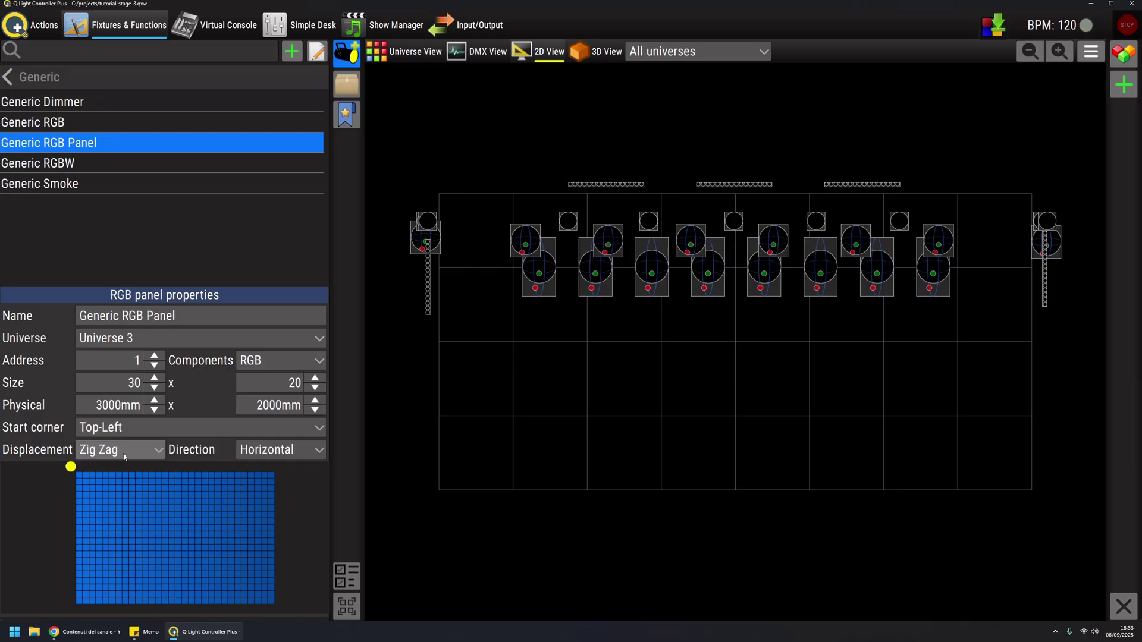
scroll(124, 454, up, 1)
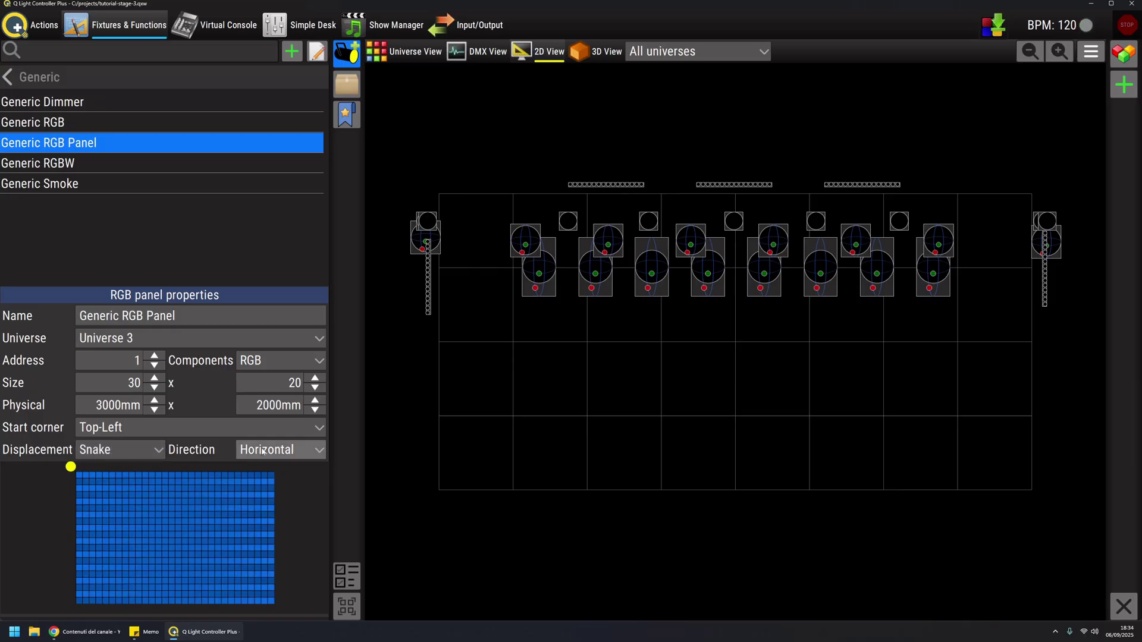
scroll(290, 452, down, 1)
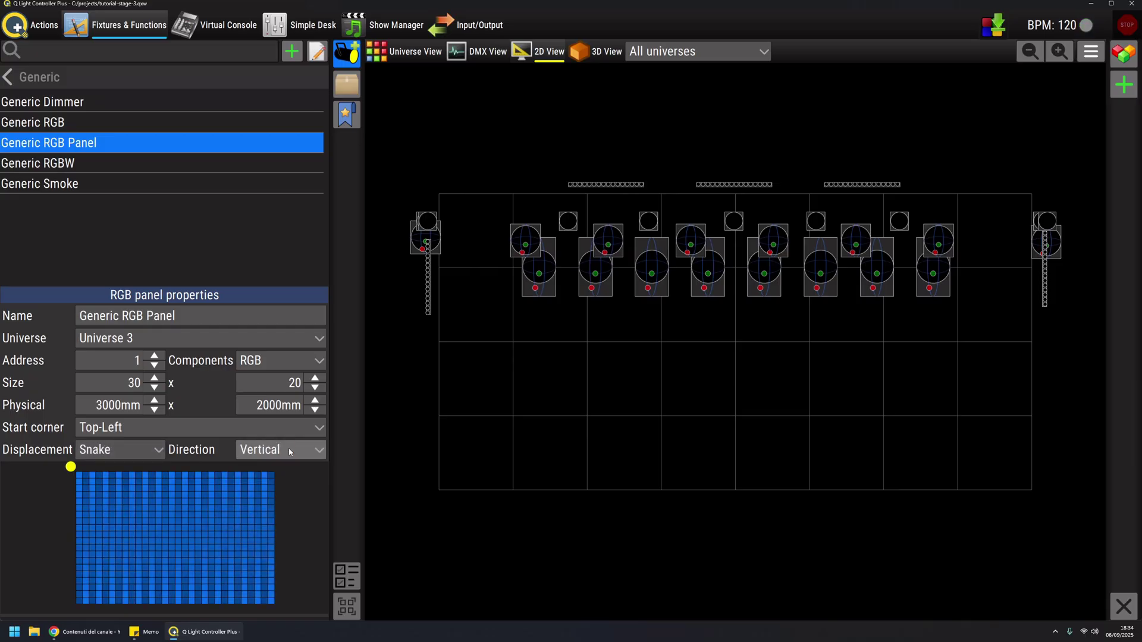
scroll(289, 452, up, 1)
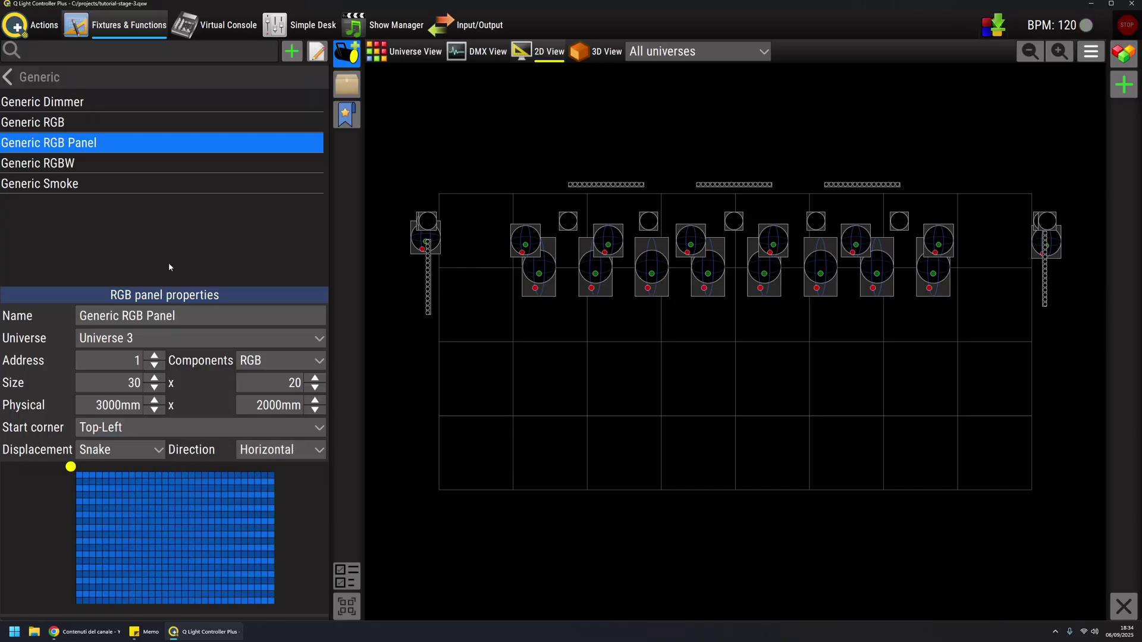
Step: Drop the RGB panel onto the stage and move its Generic RGB Panel group lower-centre
drag(34, 146, 838, 405)
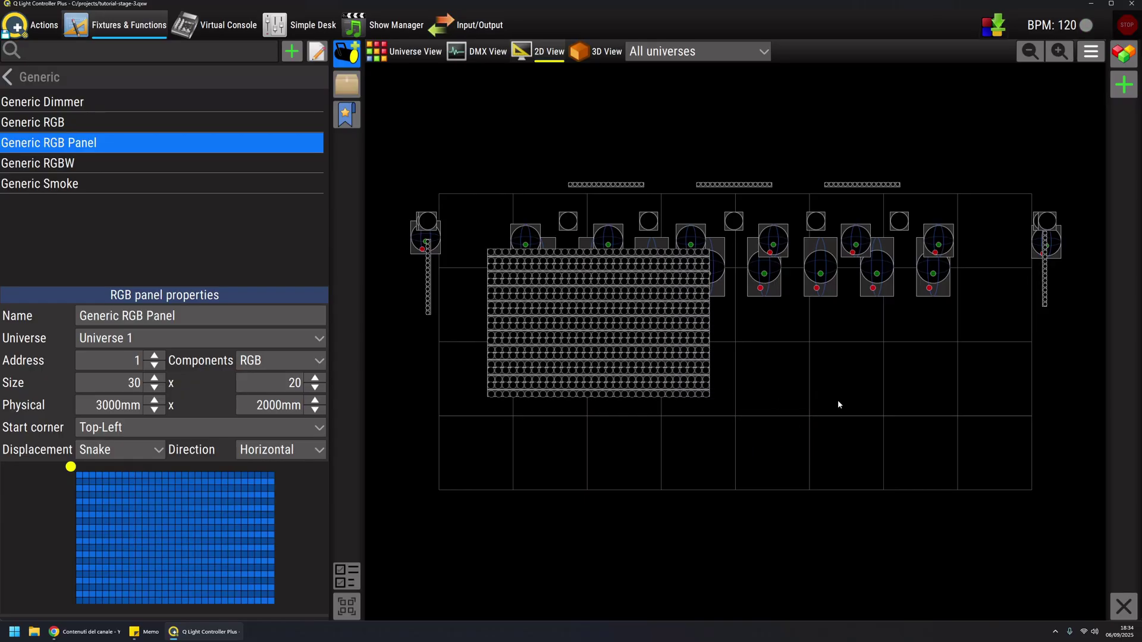
click(347, 86)
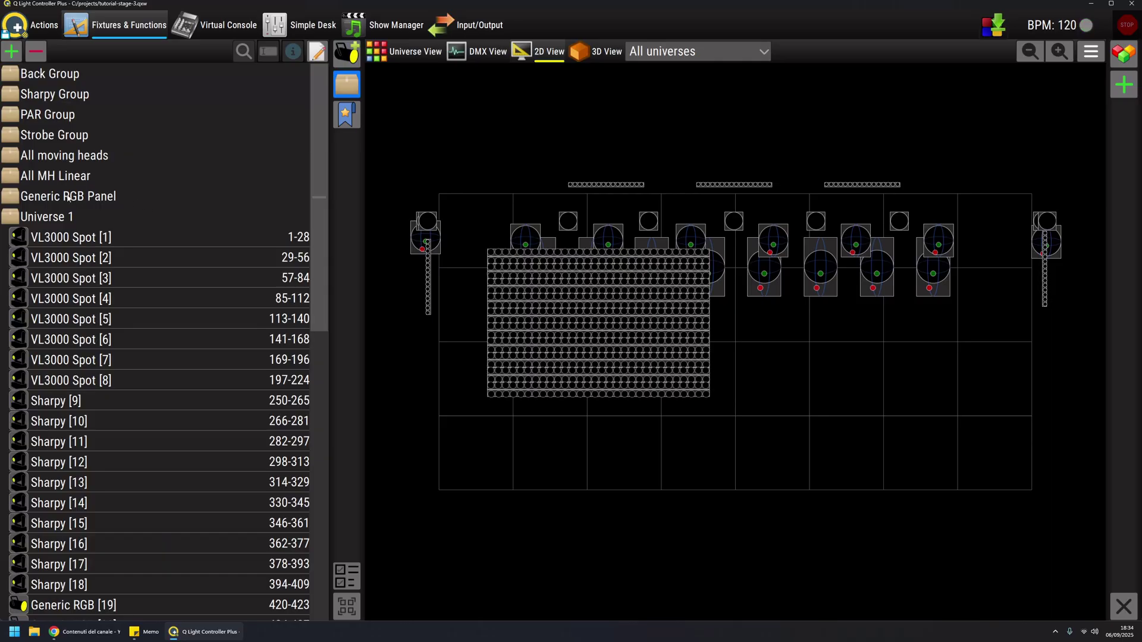
click(68, 197)
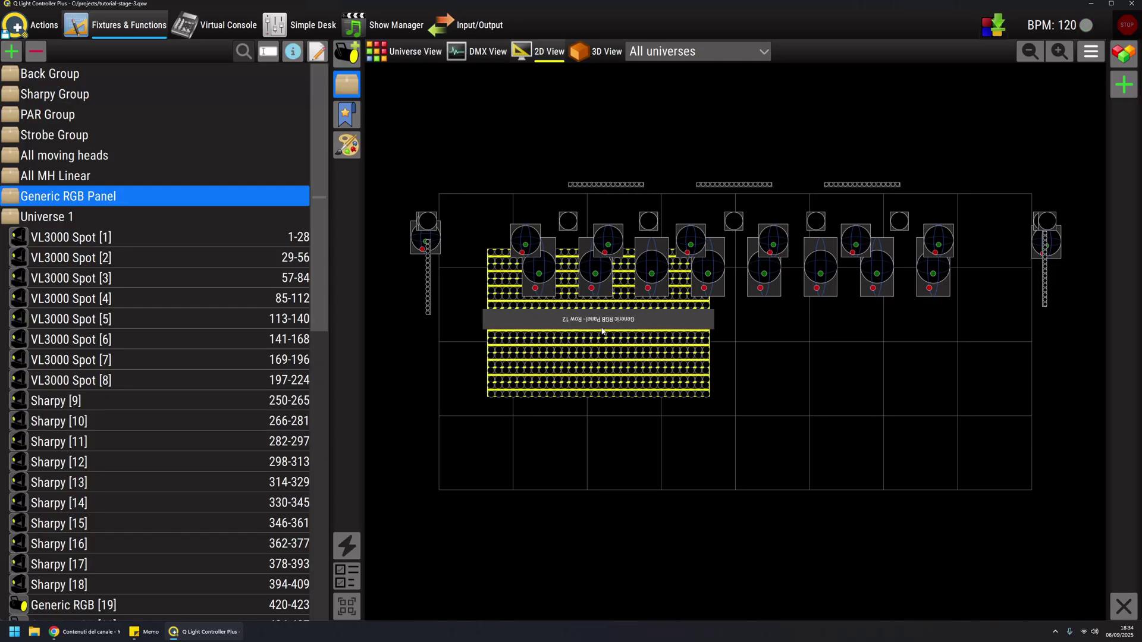
drag(584, 331, 717, 402)
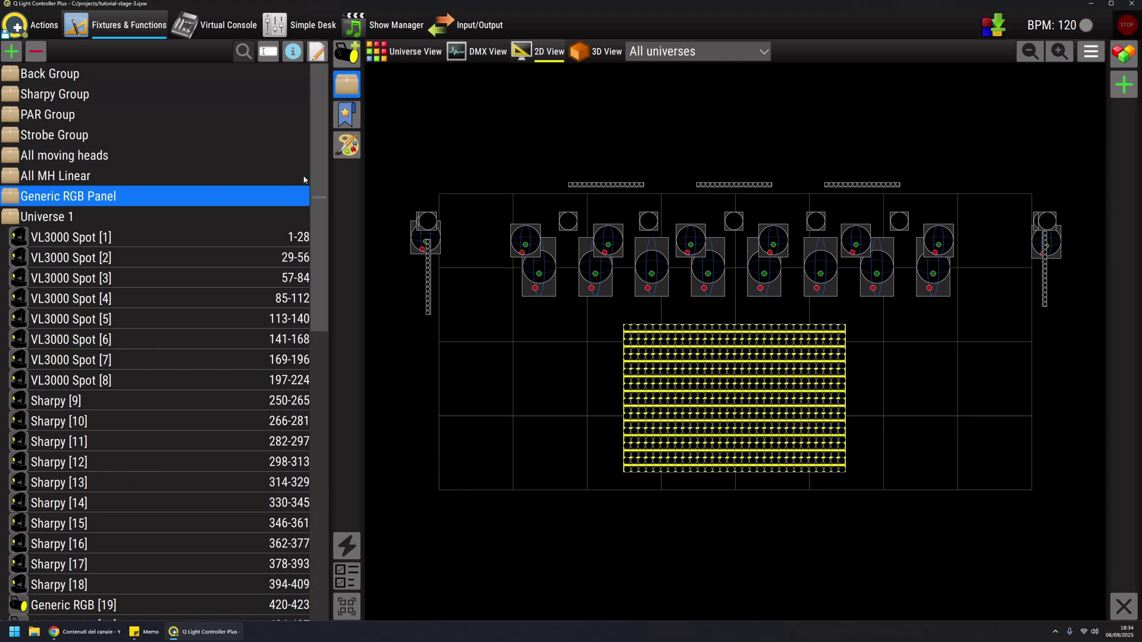
scroll(303, 180, down, 5)
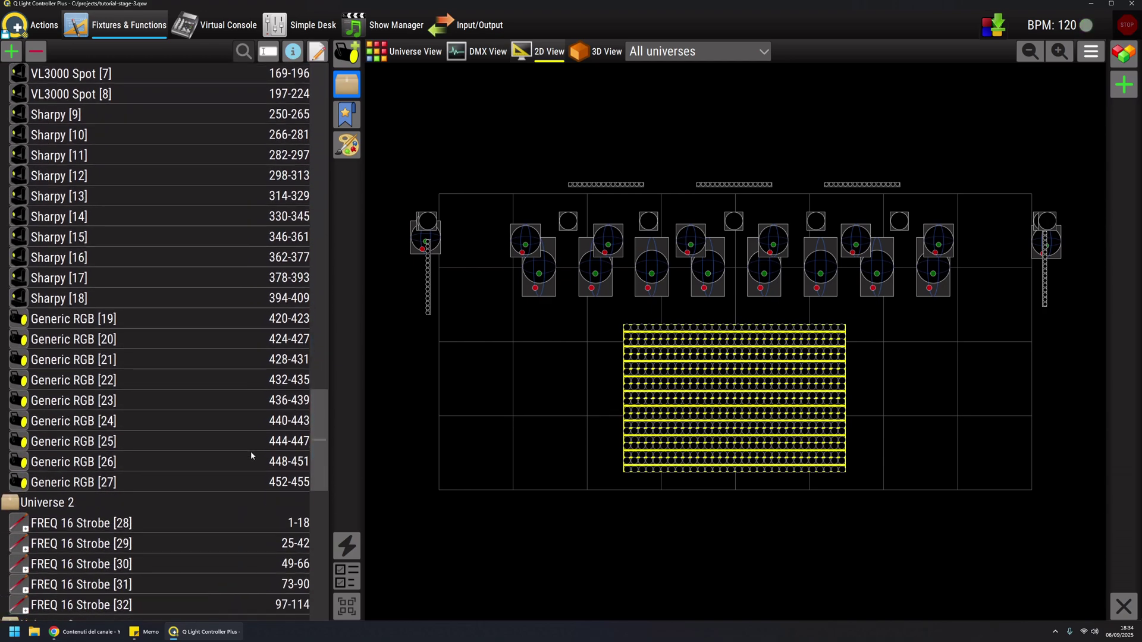
scroll(251, 451, down, 6)
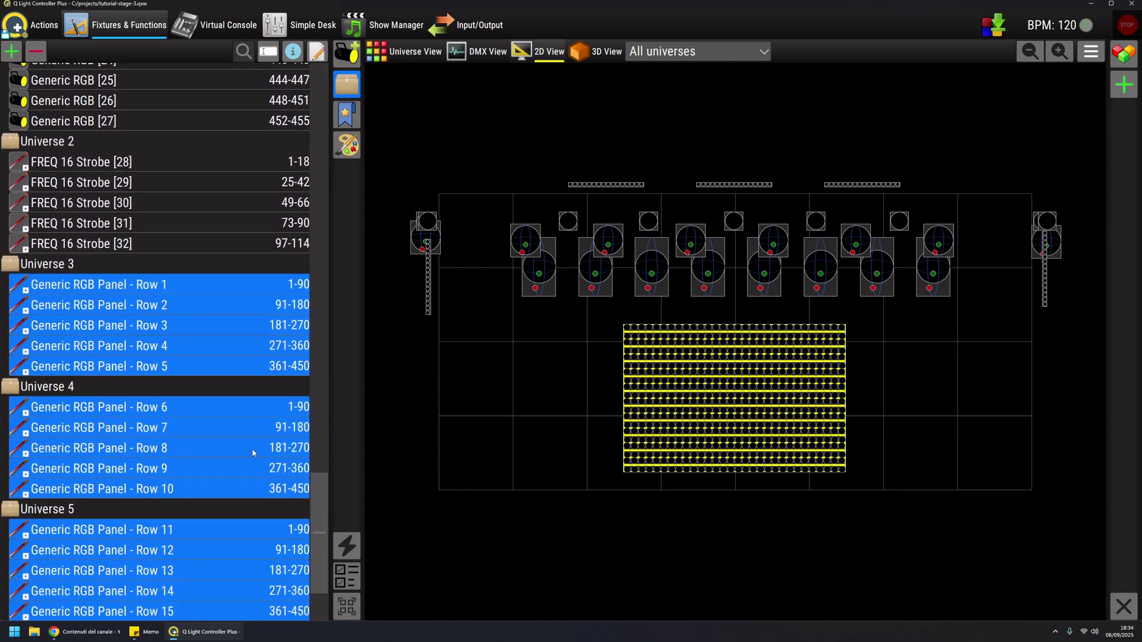
scroll(252, 453, down, 2)
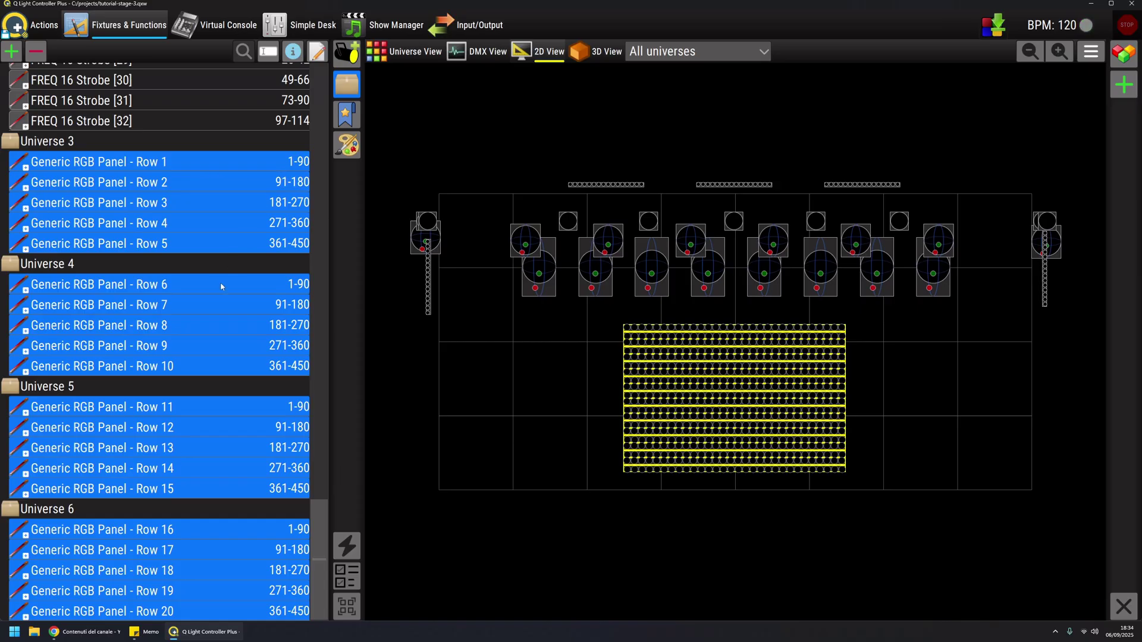
scroll(221, 286, up, 10)
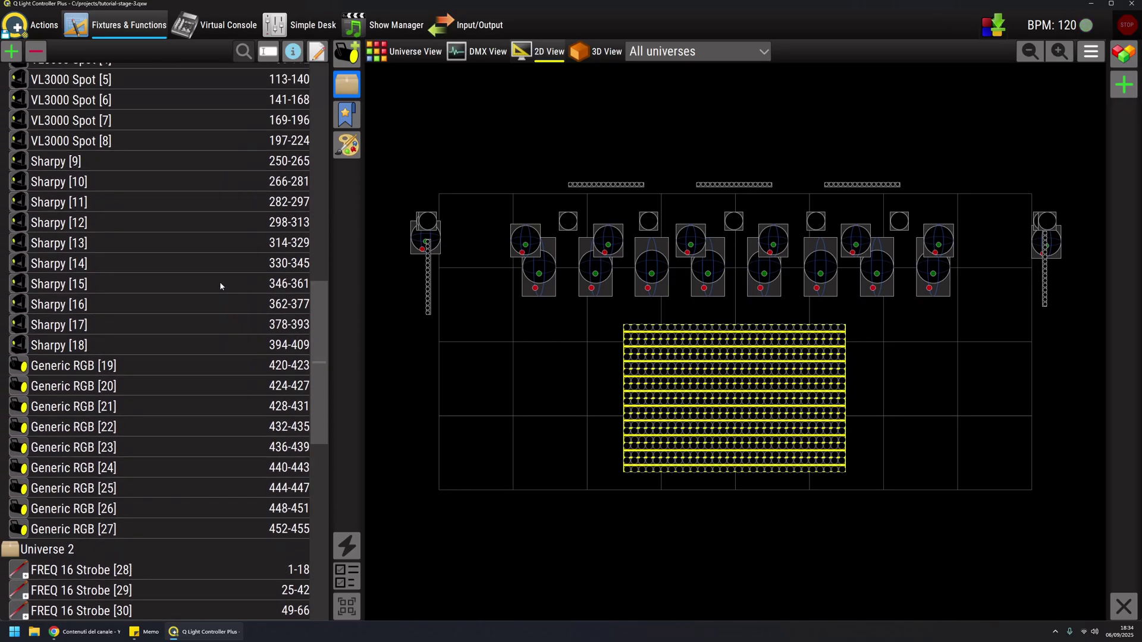
scroll(220, 286, up, 4)
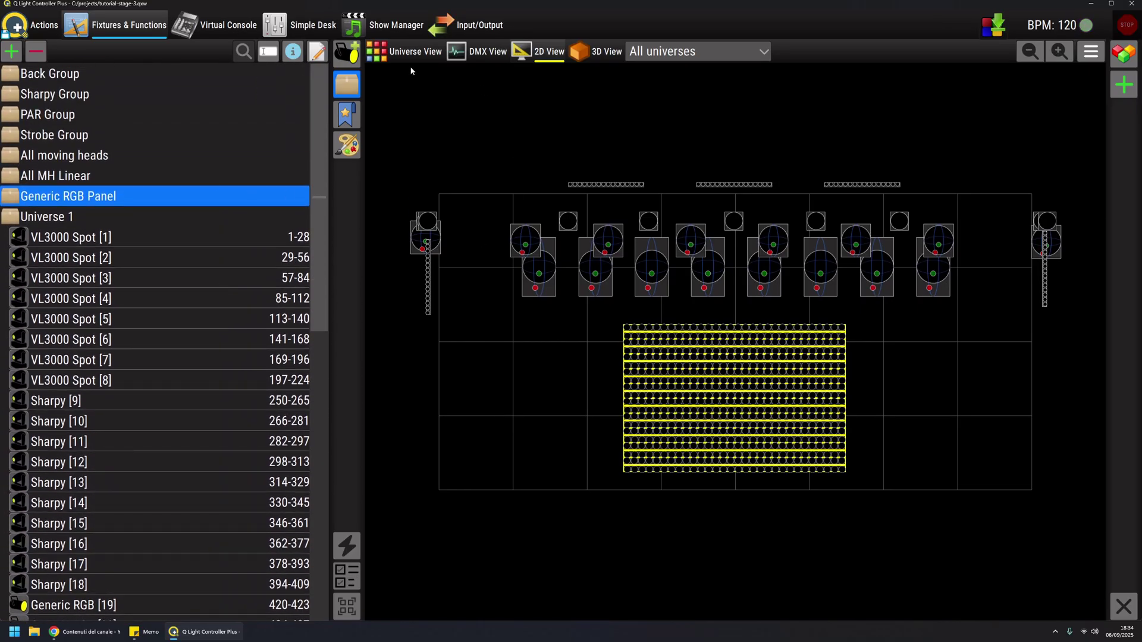
Step: Show the stage in 3D with nothing selected and create New RGB Matrix 19
click(350, 84)
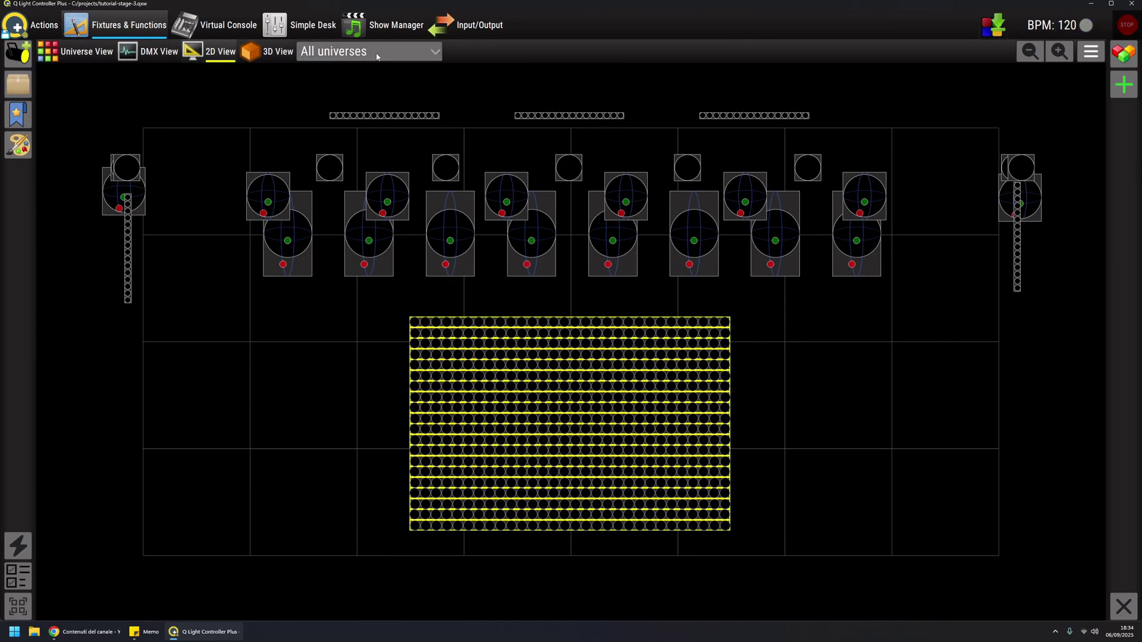
click(278, 51)
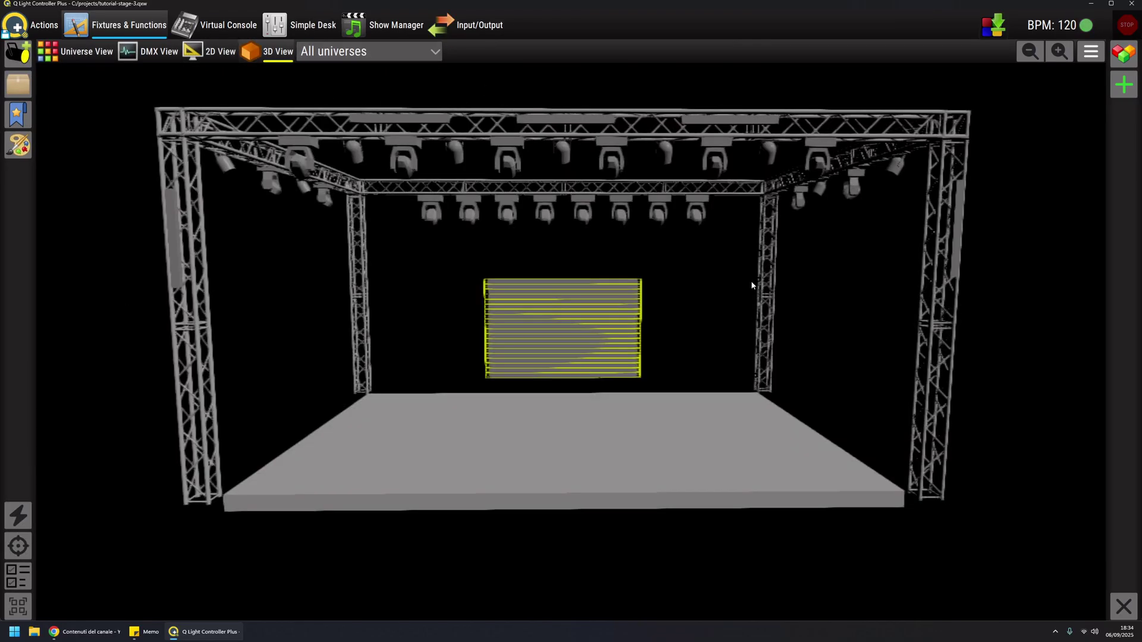
click(706, 317)
click(1124, 84)
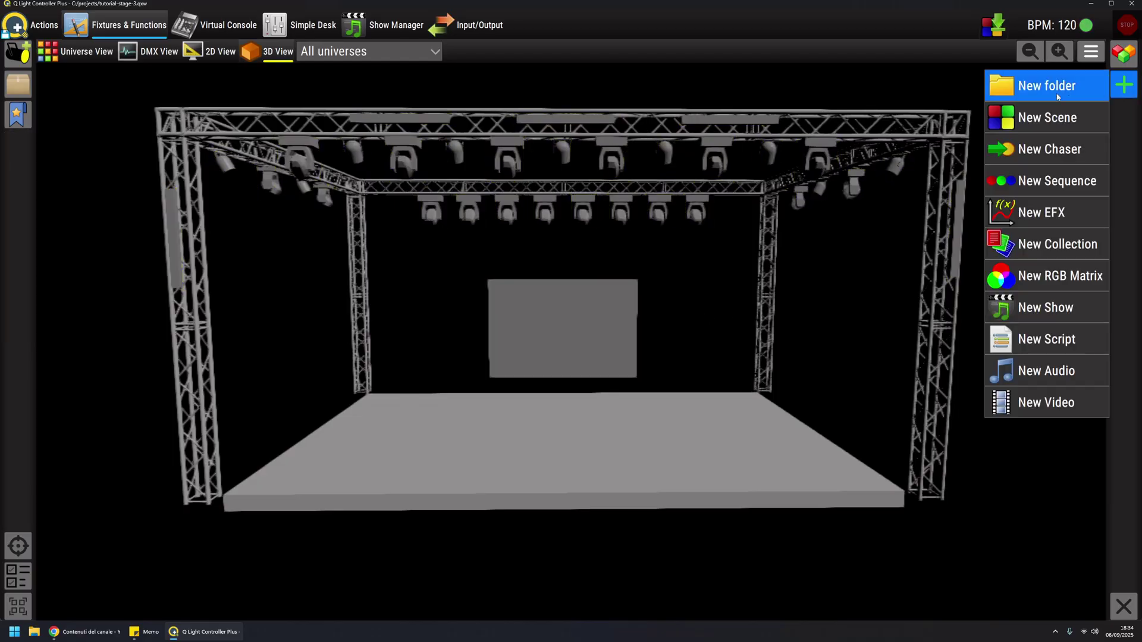
click(1050, 276)
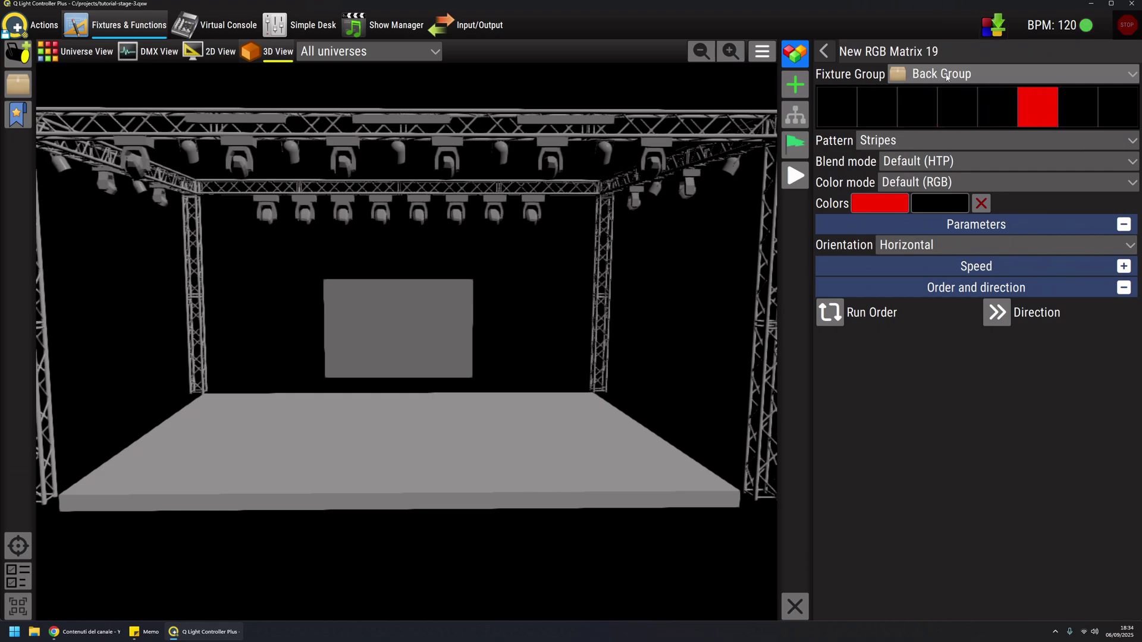
Step: Assign the Generic RGB Panel group to RGB Matrix 19 with a 100ms steps hold
click(958, 75)
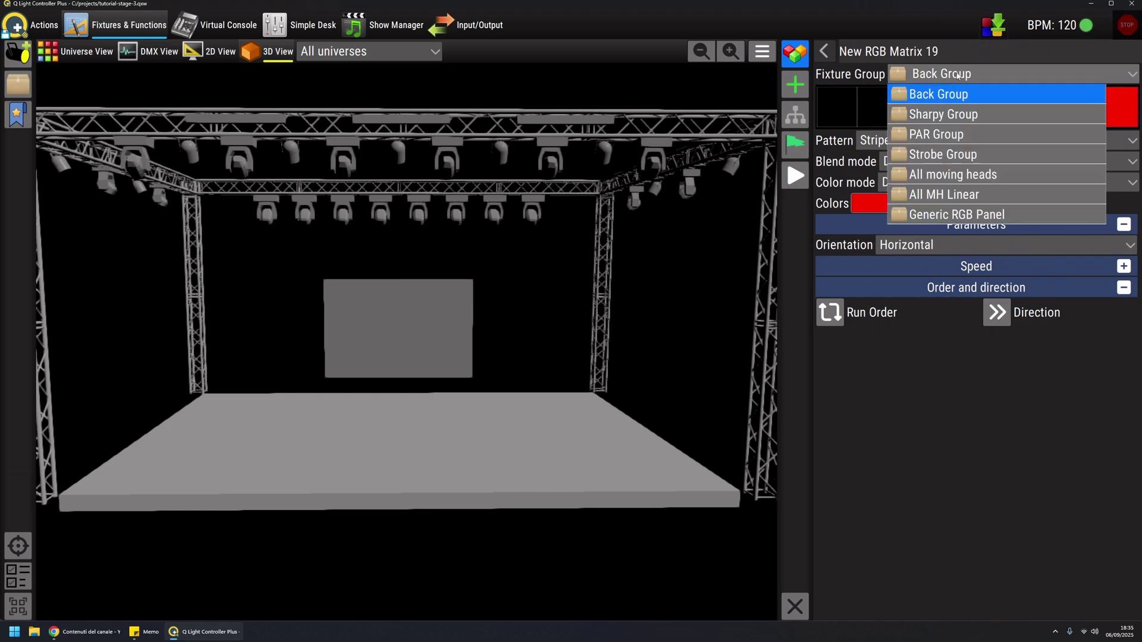
click(975, 217)
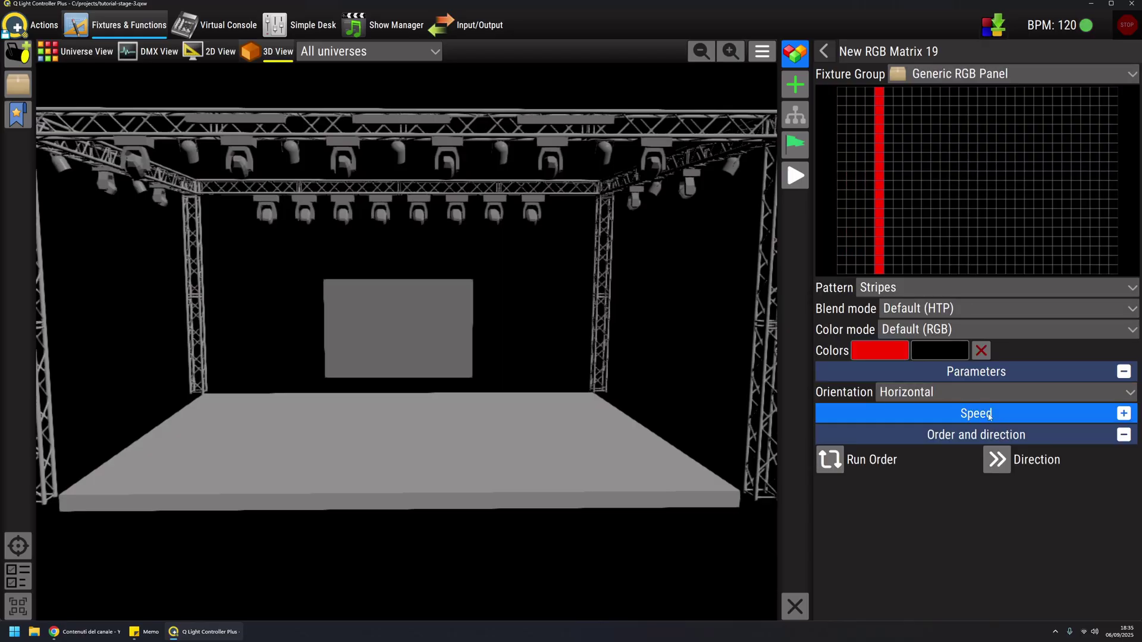
click(989, 415)
click(915, 456)
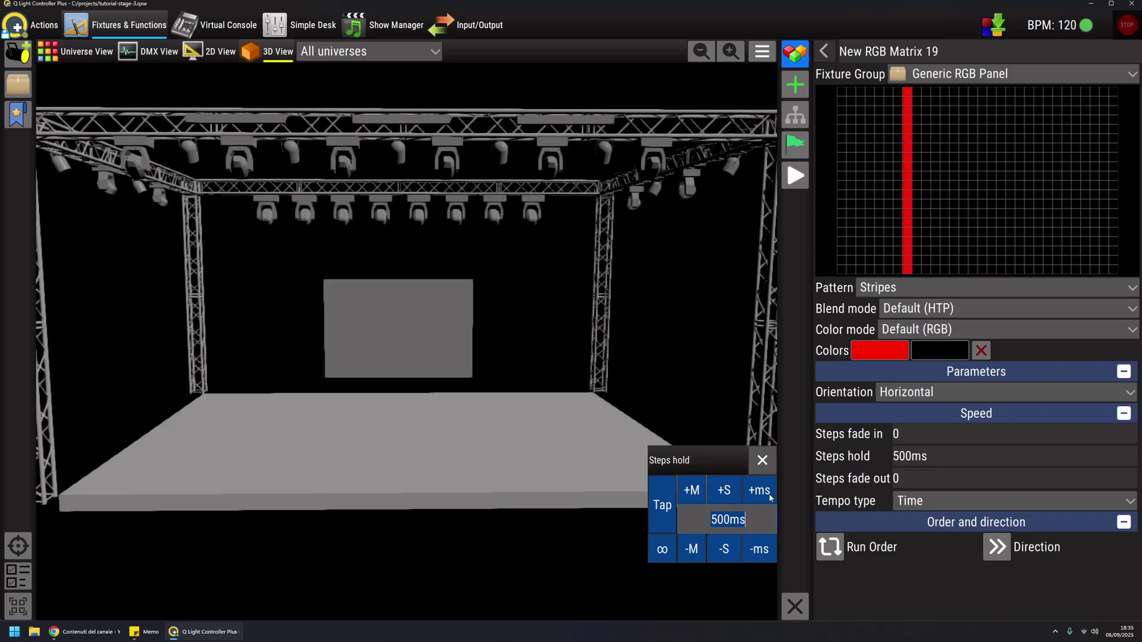
text(100ms)
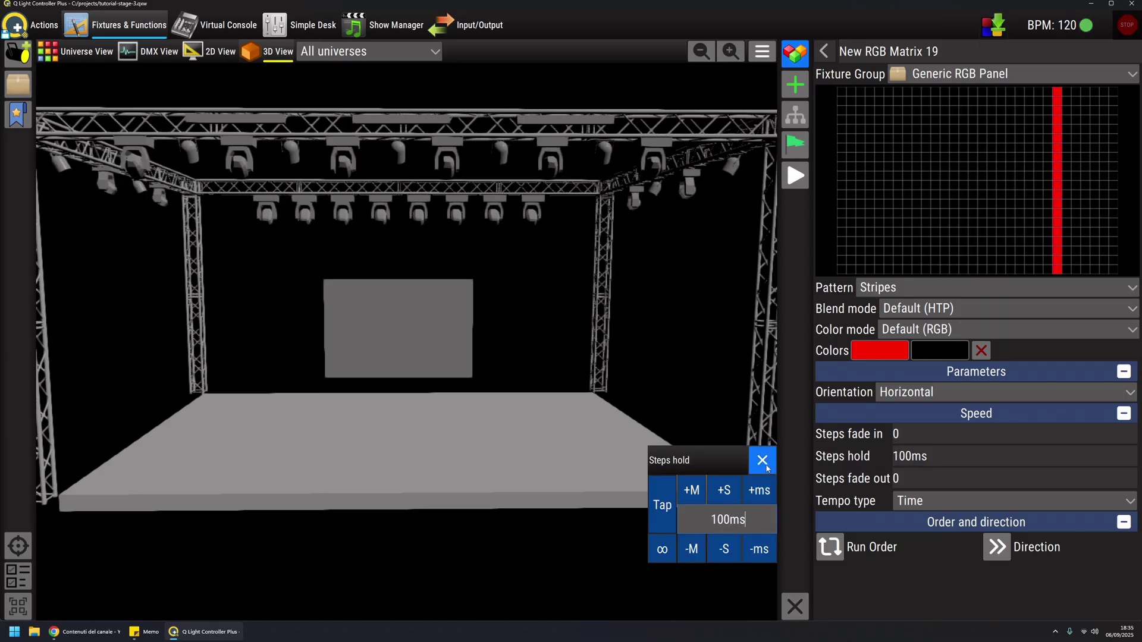
click(762, 459)
Step: Preview the matrix on the stage and set its second colour to green
click(795, 178)
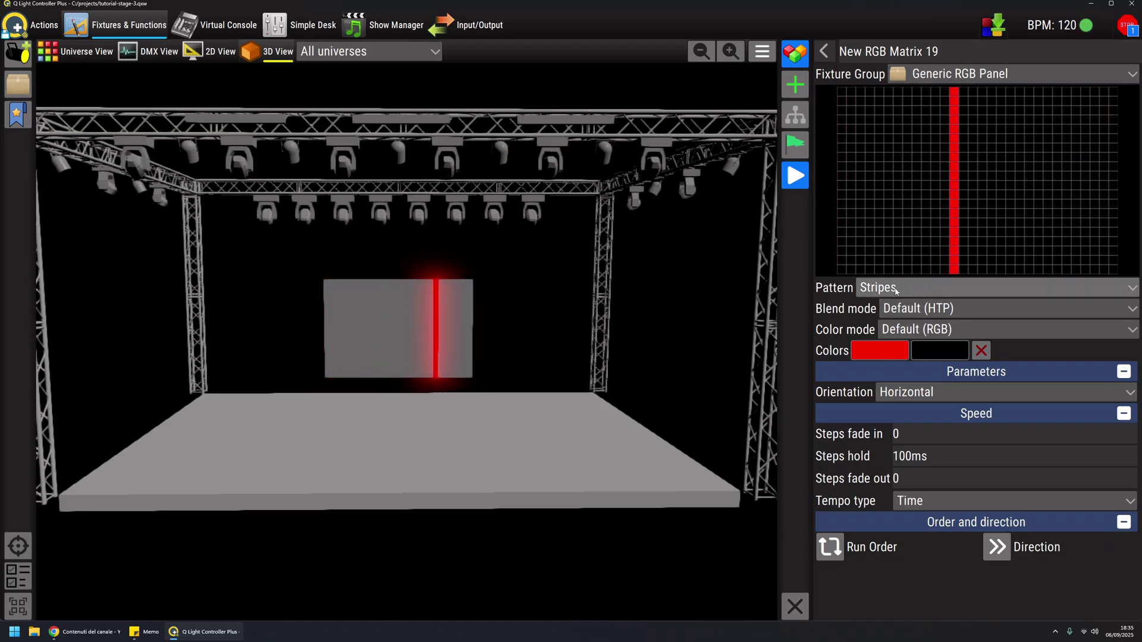
click(942, 355)
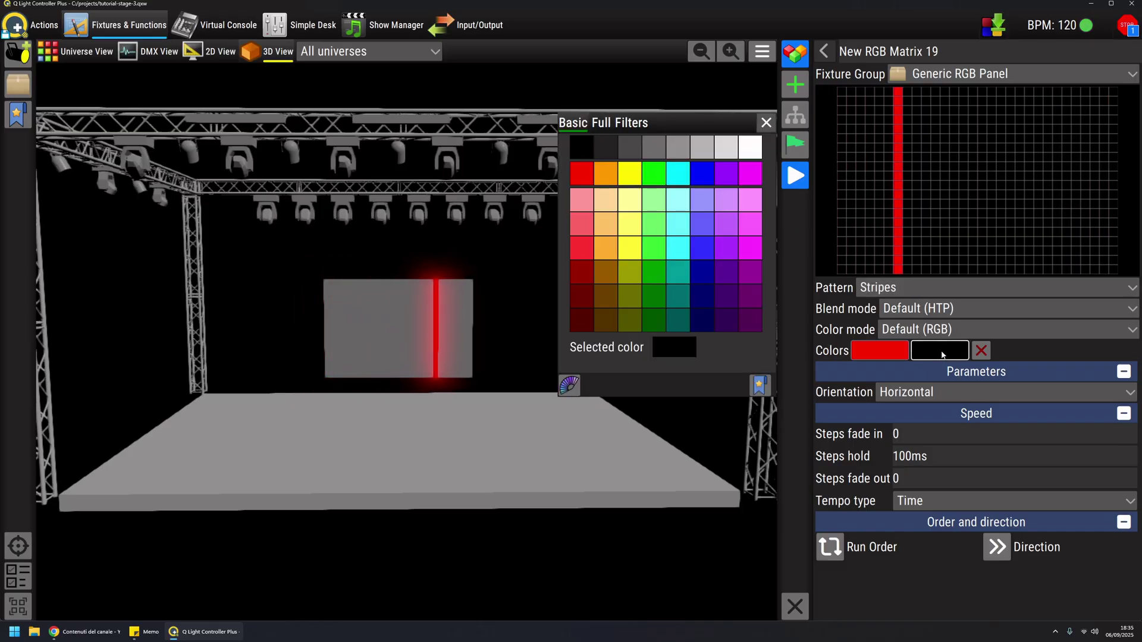
click(653, 173)
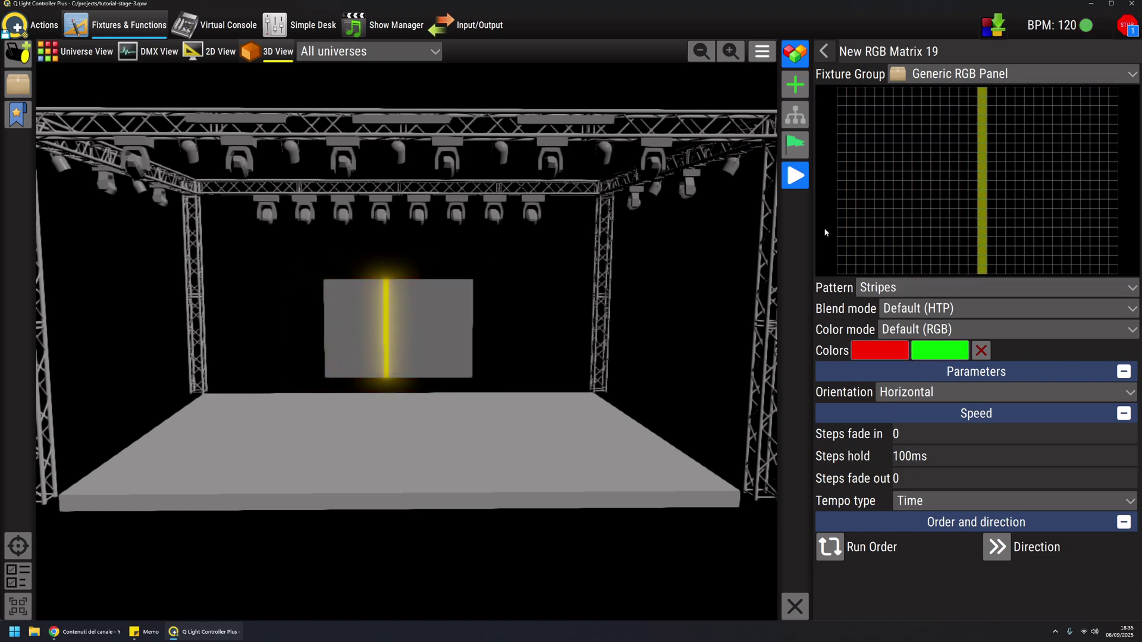
Step: Set the pattern to Fill and cycle through its Fill From Center and Fill Unfill variants
click(913, 290)
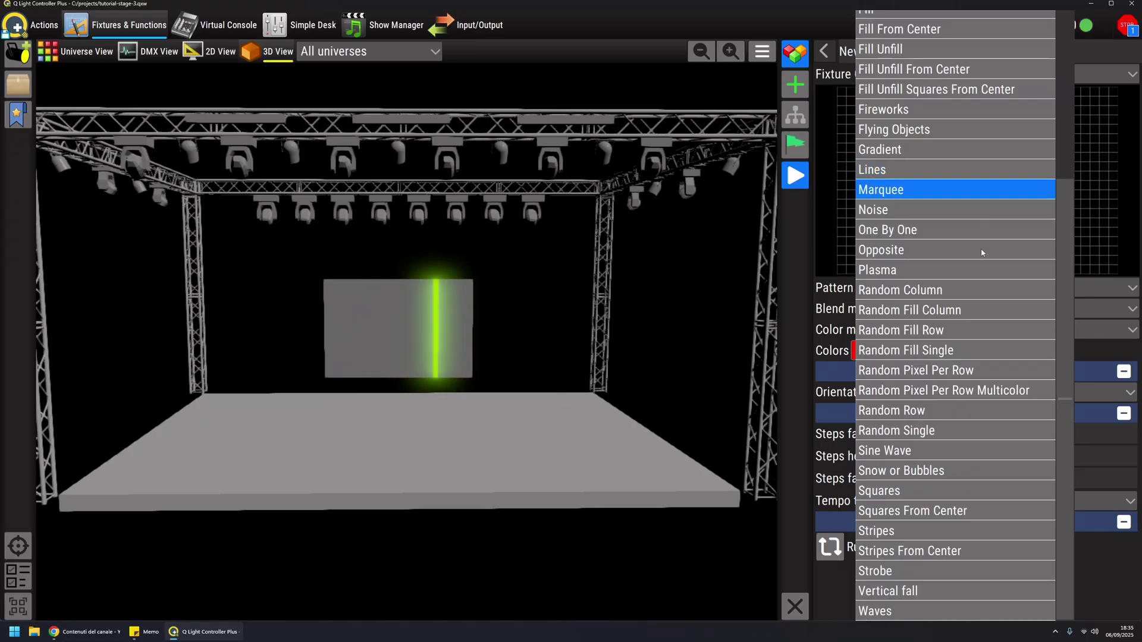
scroll(977, 400, up, 2)
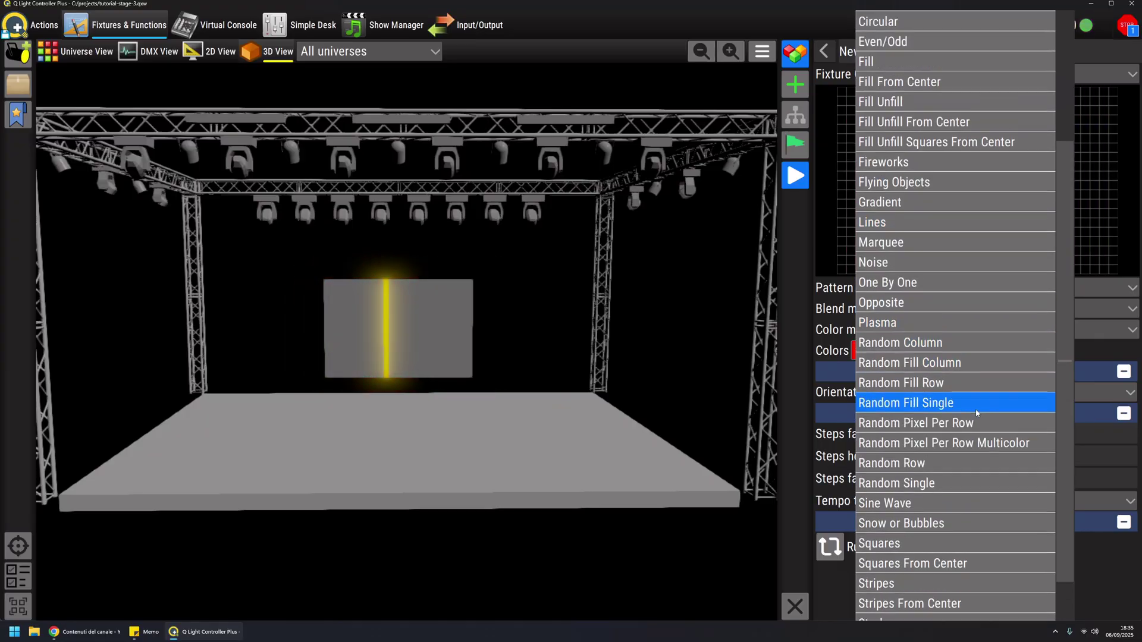
scroll(942, 254, up, 3)
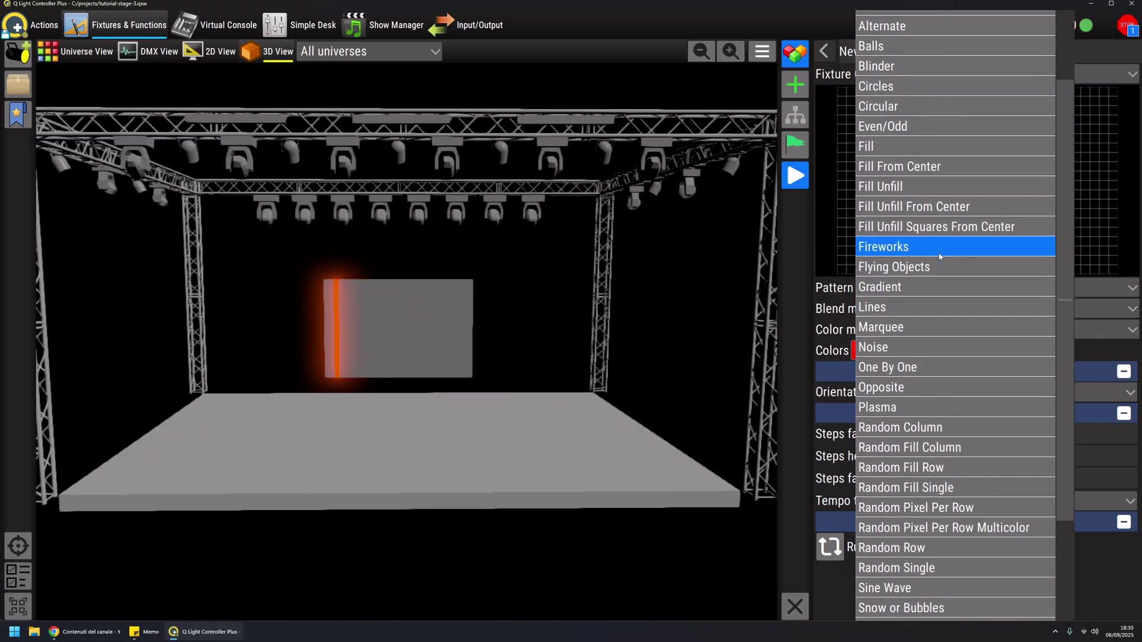
click(926, 145)
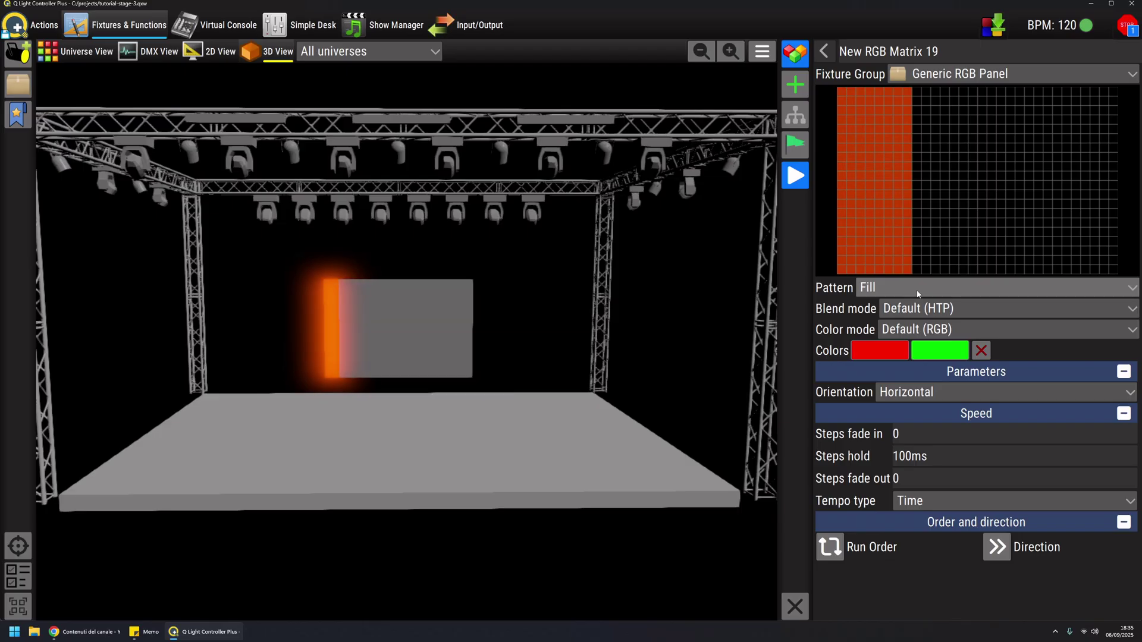
scroll(917, 294, down, 1)
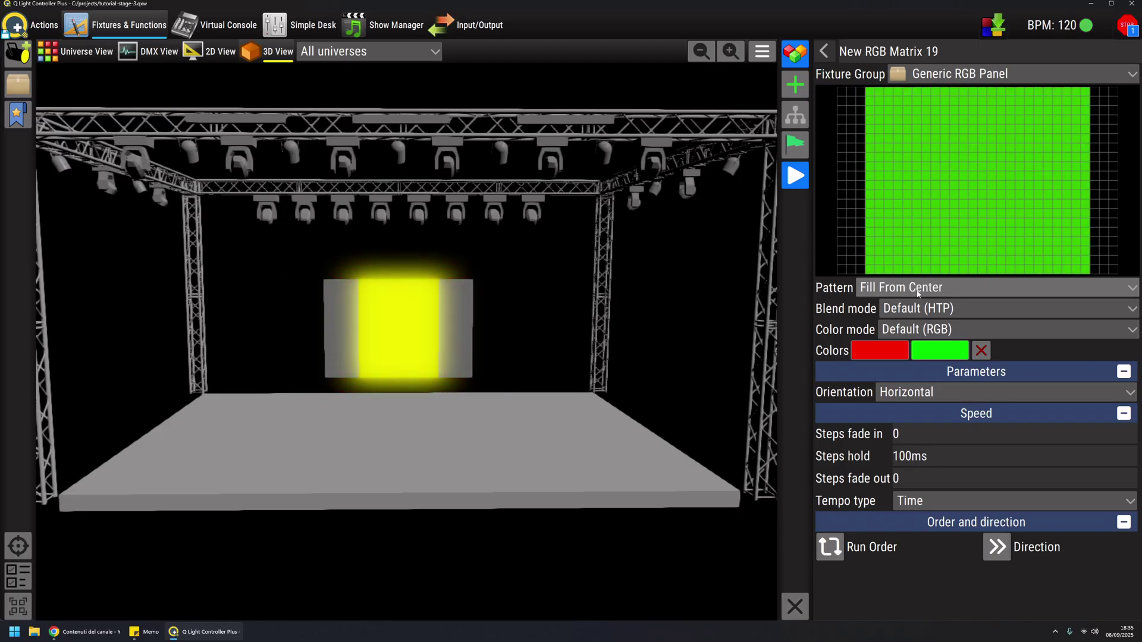
scroll(918, 294, down, 1)
click(919, 291)
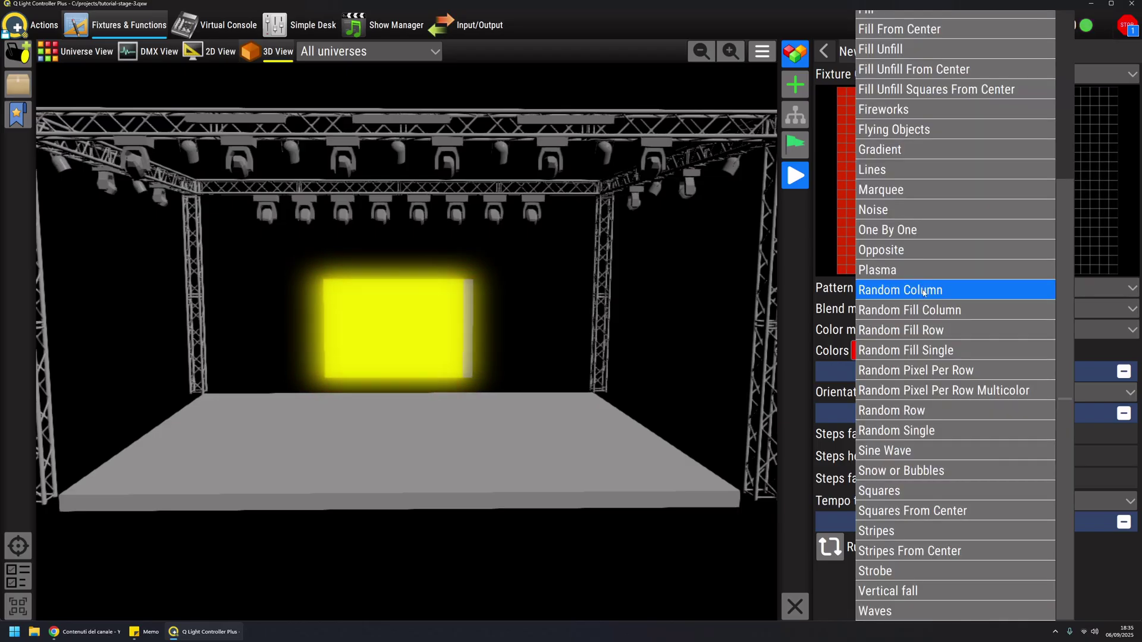
Step: Switch to the Plasma pattern and try its Rainbow and Fire presets
click(928, 270)
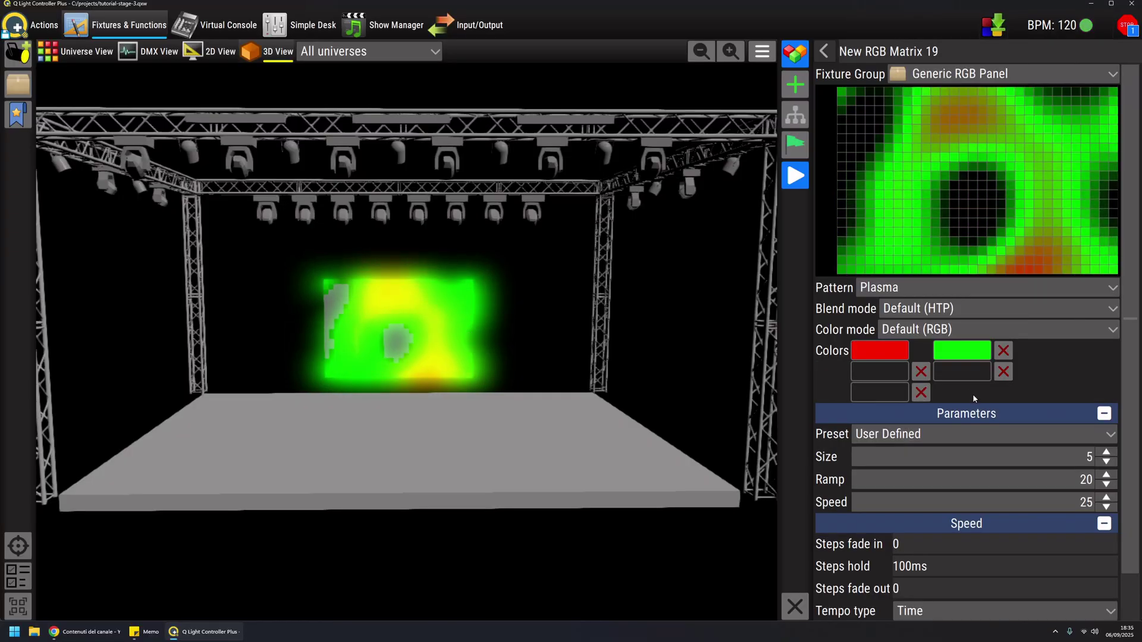
scroll(917, 435, down, 1)
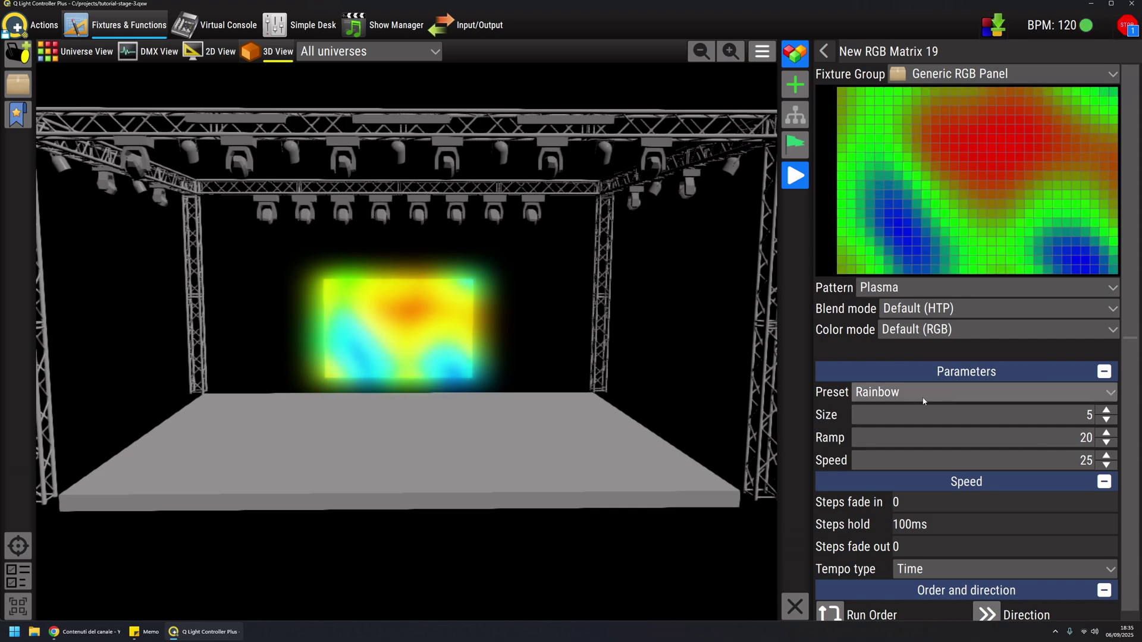
scroll(913, 396, down, 1)
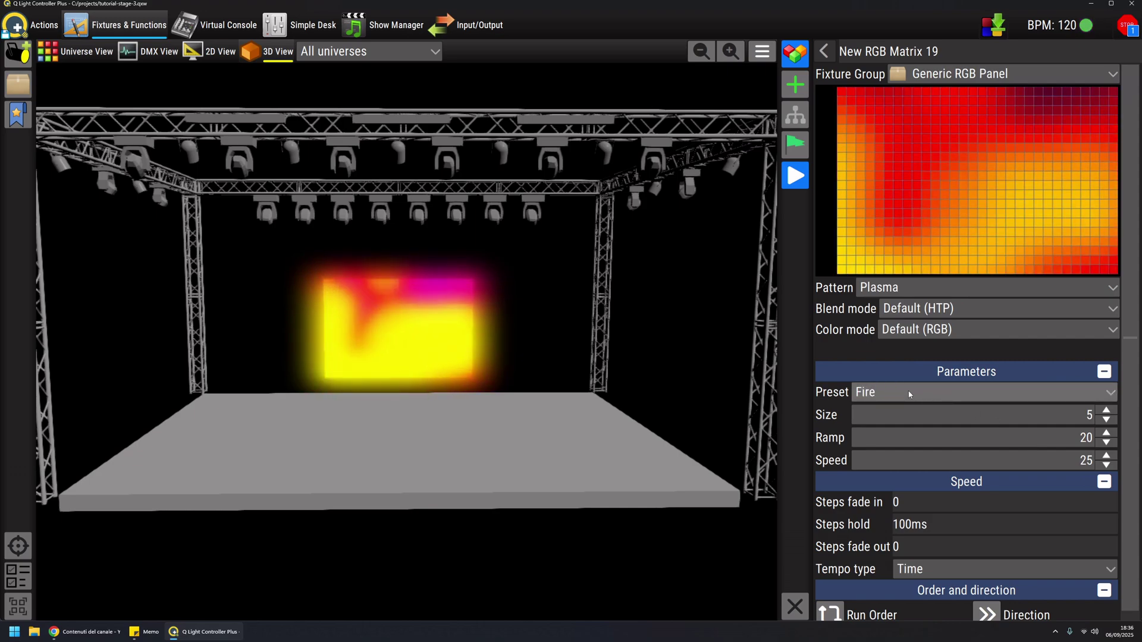
Step: Change the pattern to Gradient with Size 20 and the Abstract preset
click(908, 287)
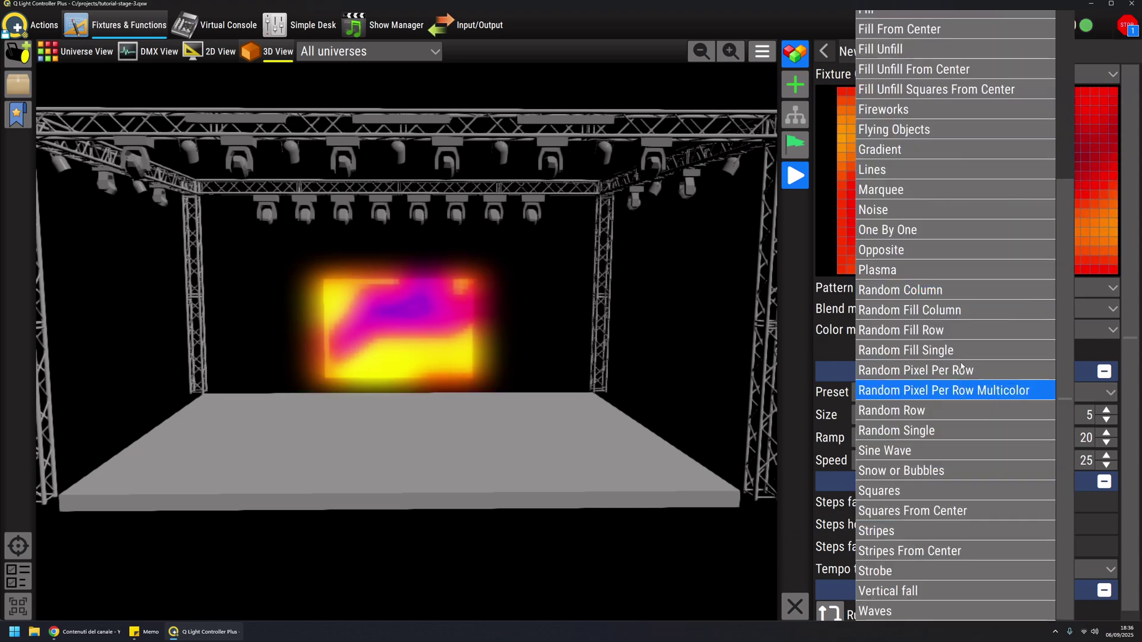
click(919, 150)
scroll(1052, 414, up, 9)
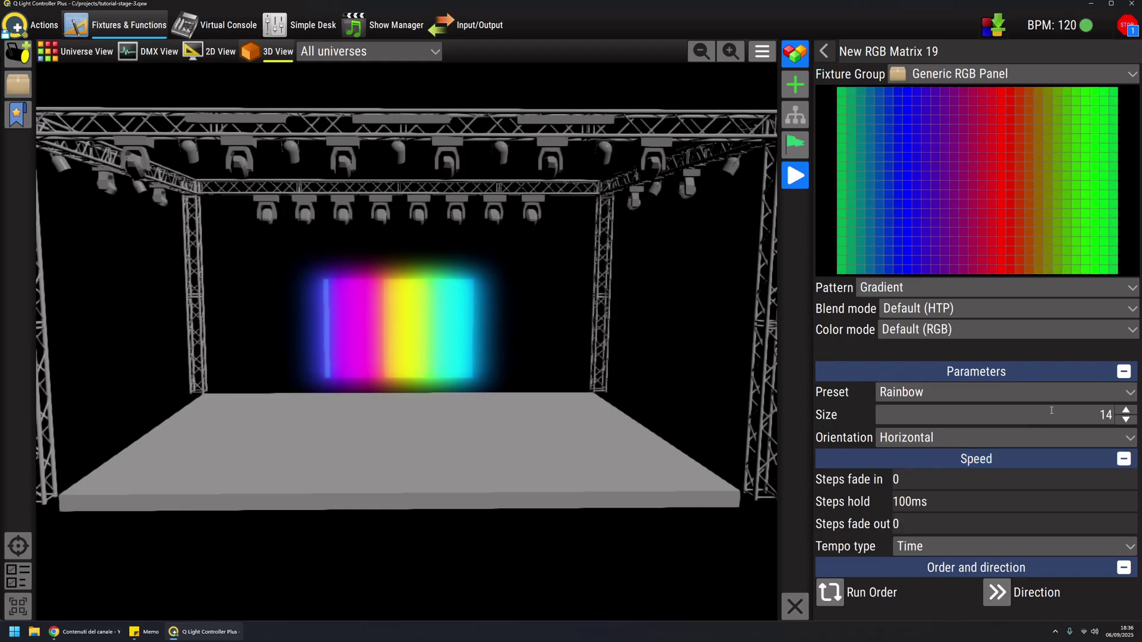
scroll(1052, 415, up, 6)
scroll(939, 396, down, 1)
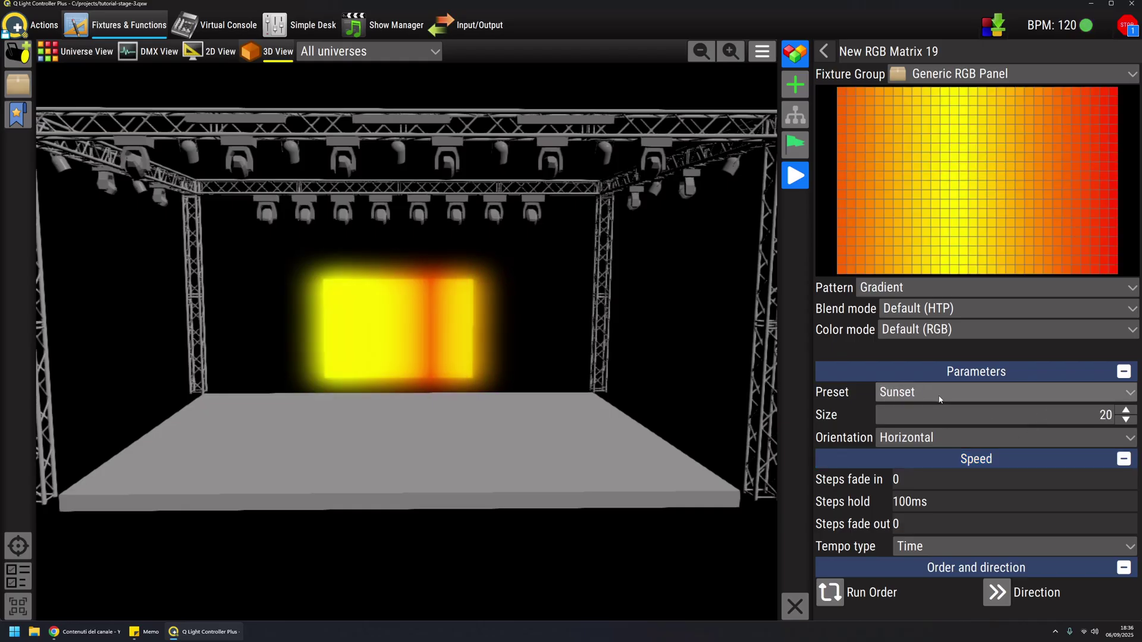
scroll(940, 395, down, 1)
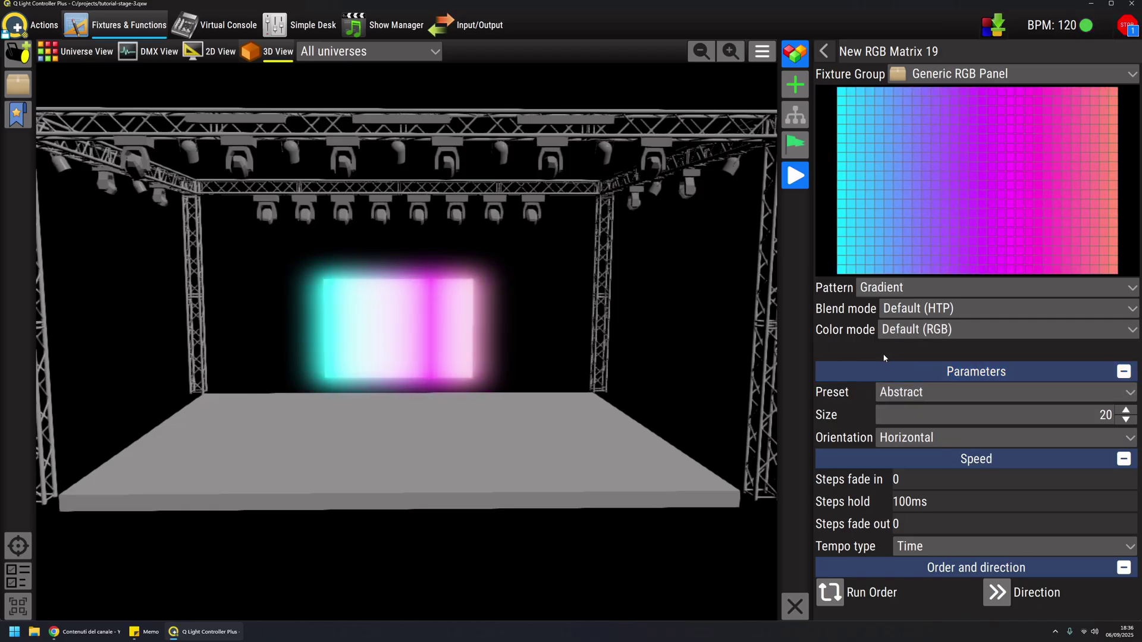
click(895, 290)
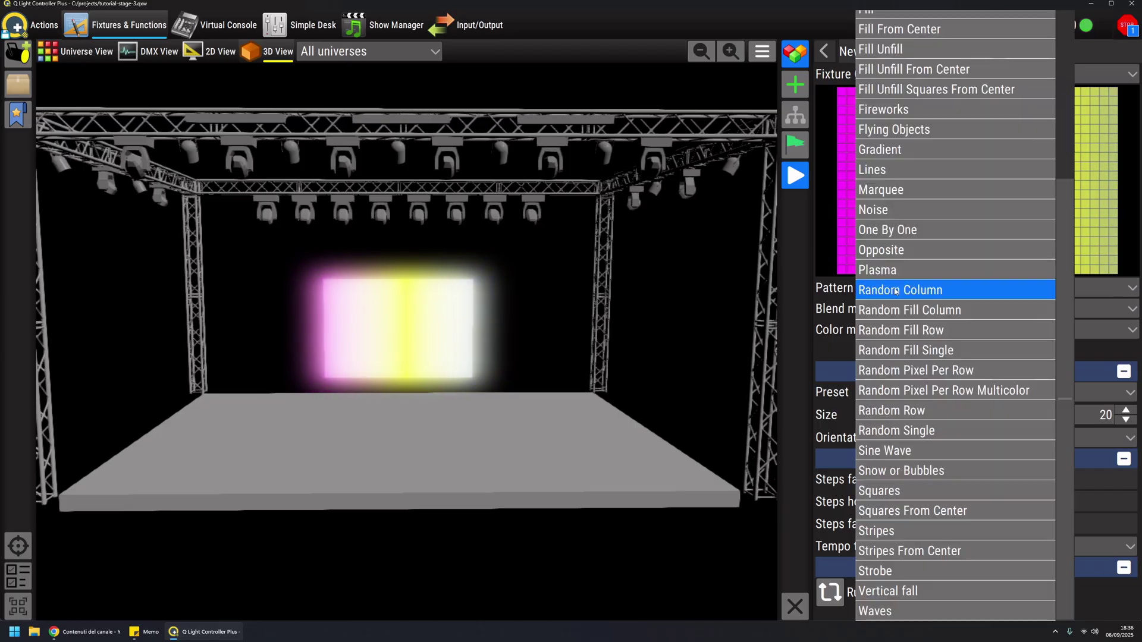
Step: Switch the matrix to the Noise pattern with Low noise coverage
click(914, 213)
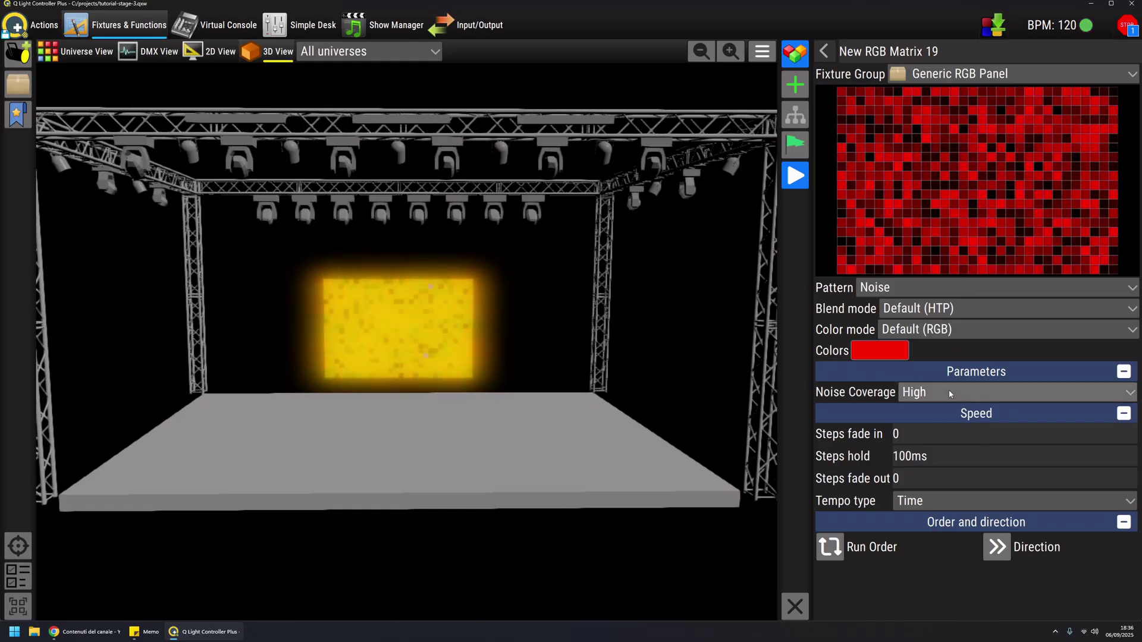
scroll(948, 392, up, 2)
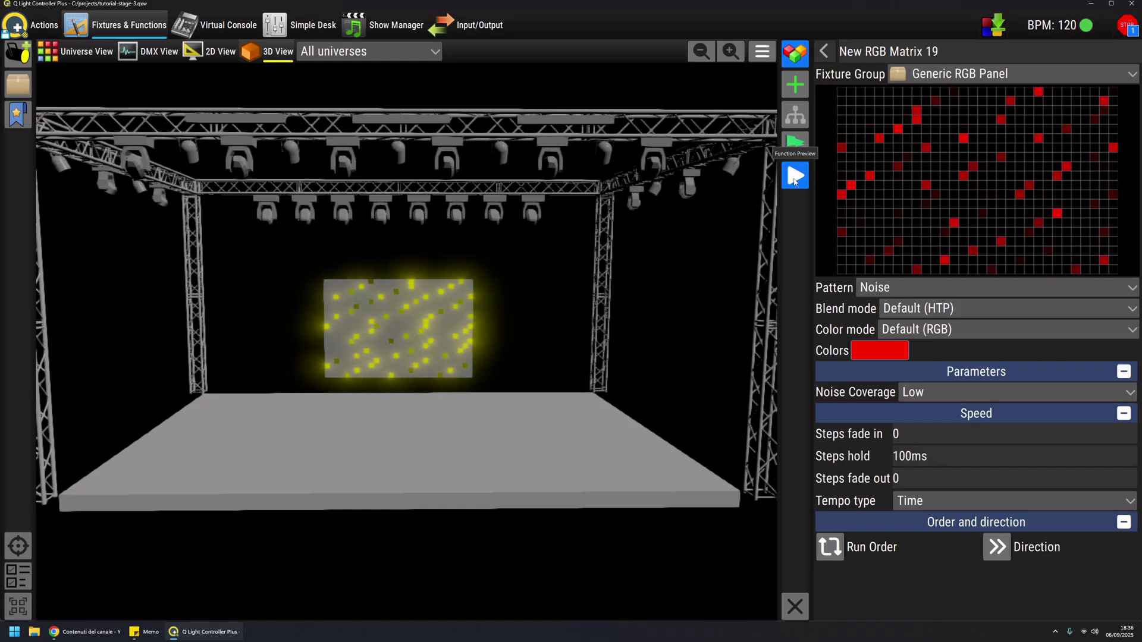
Step: Stop the New RGB Matrix 19 preview and close its editor, back in the functions list
click(794, 176)
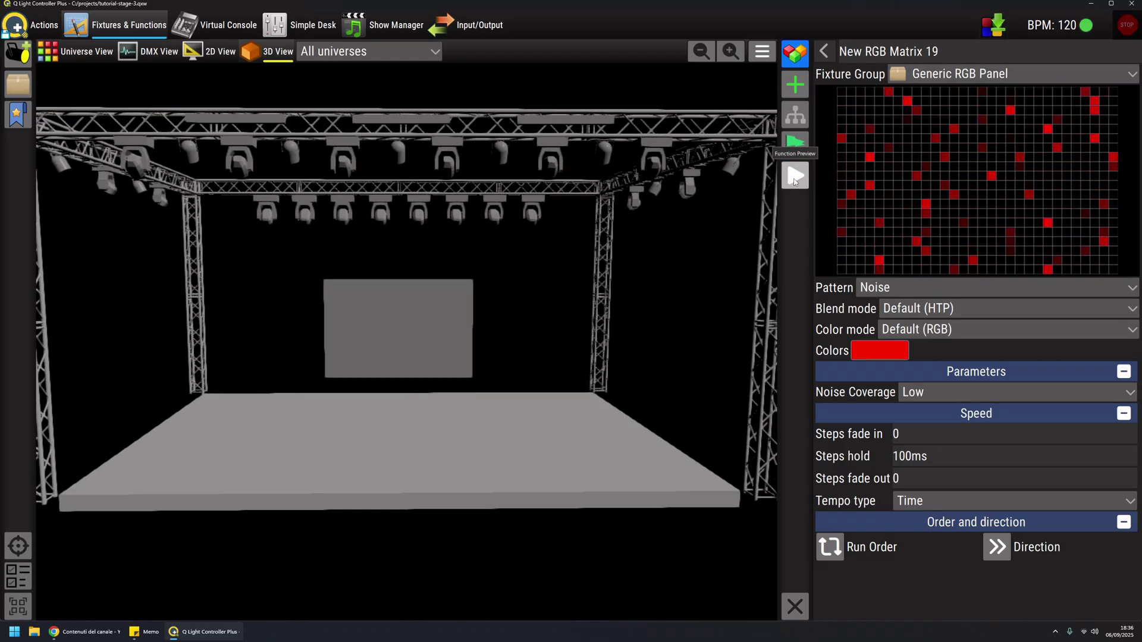
click(825, 51)
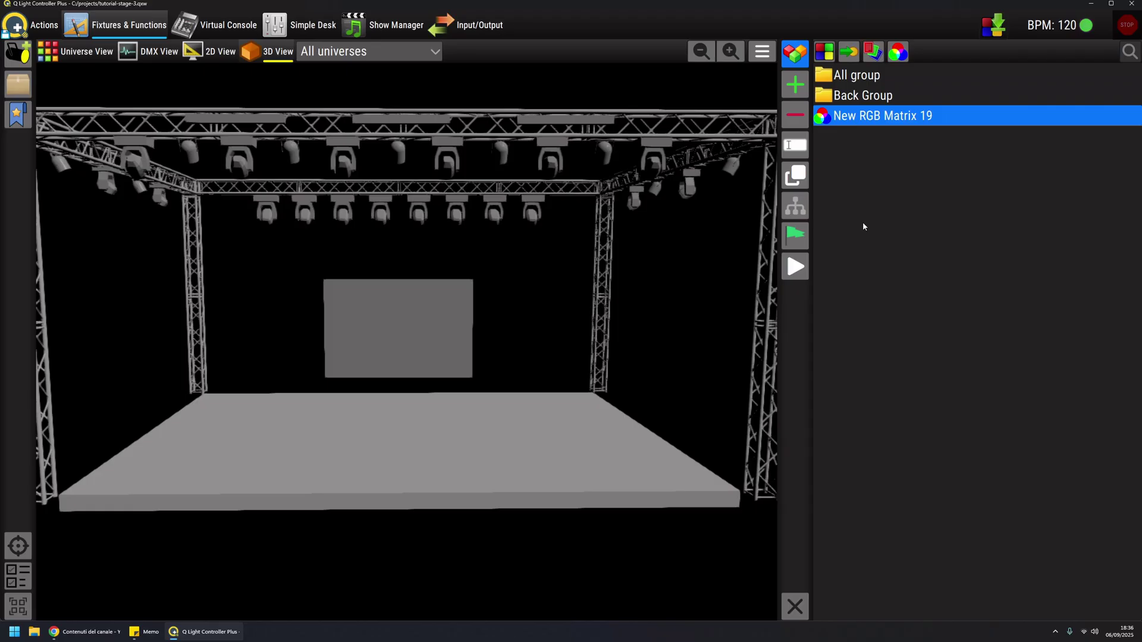
drag(299, 125, 322, 134)
click(970, 254)
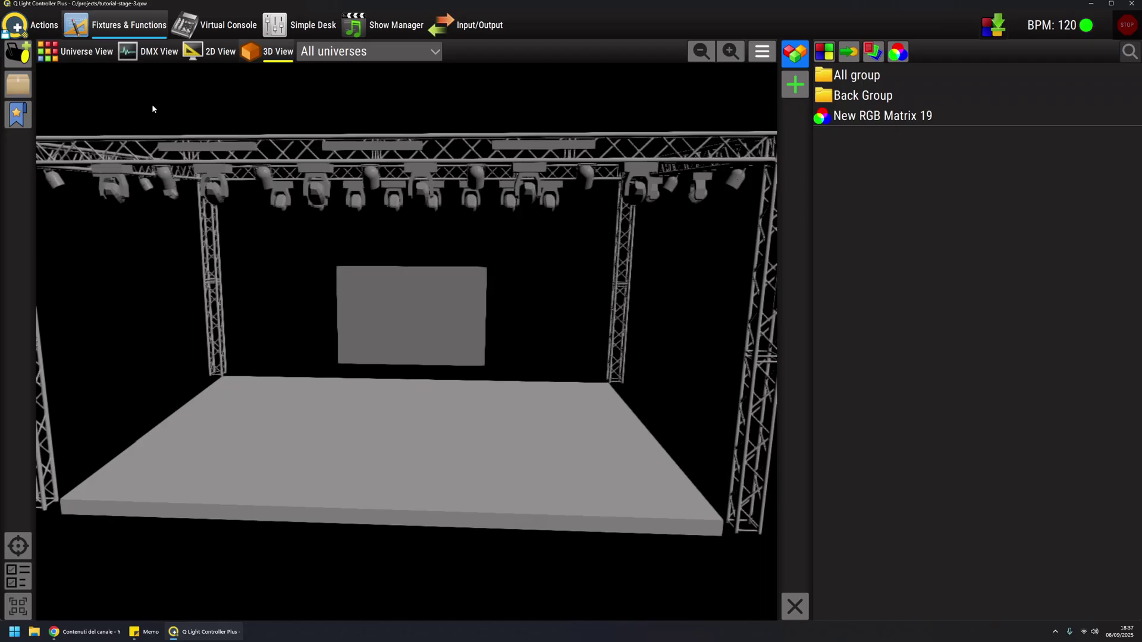
Step: Create New RGB Matrix 20 and assign it to PAR Group
click(18, 85)
click(145, 115)
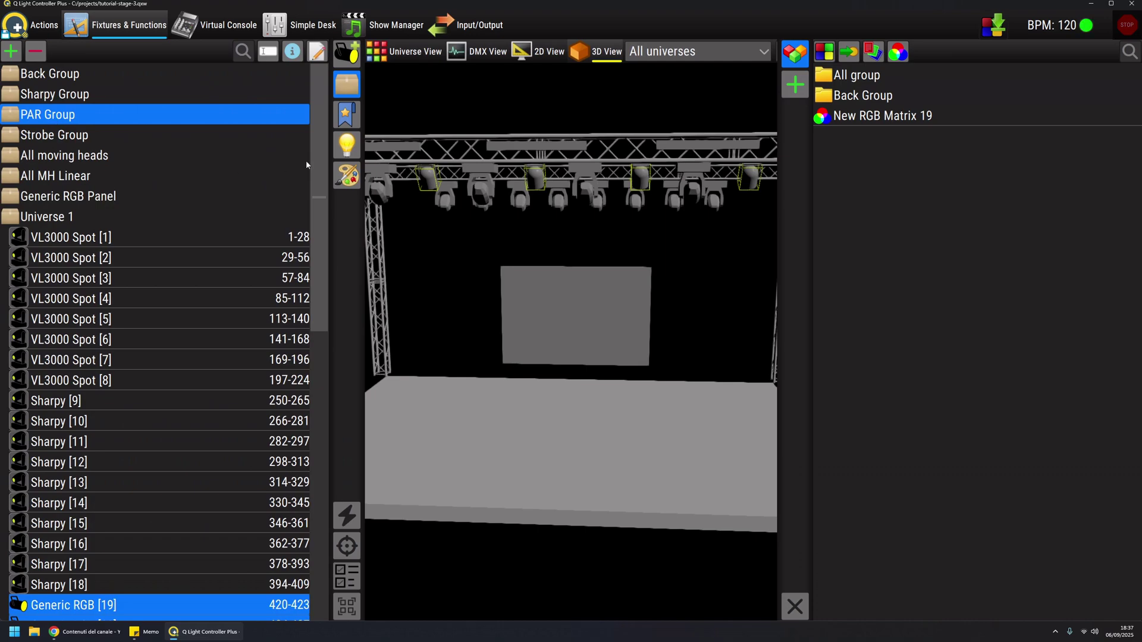
click(336, 87)
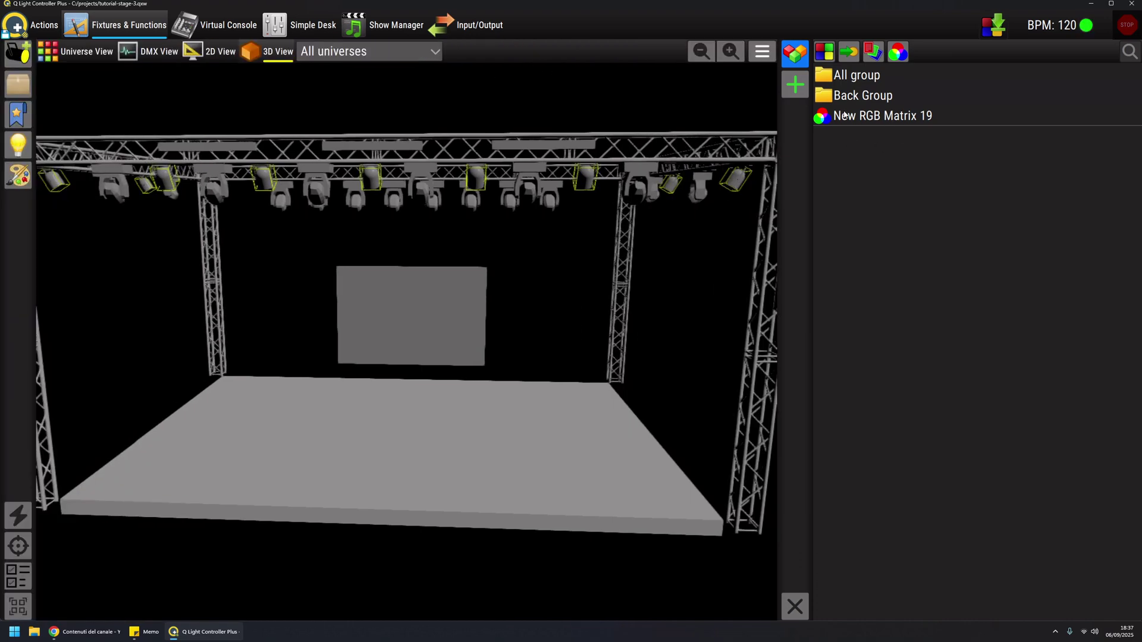
click(795, 84)
click(738, 276)
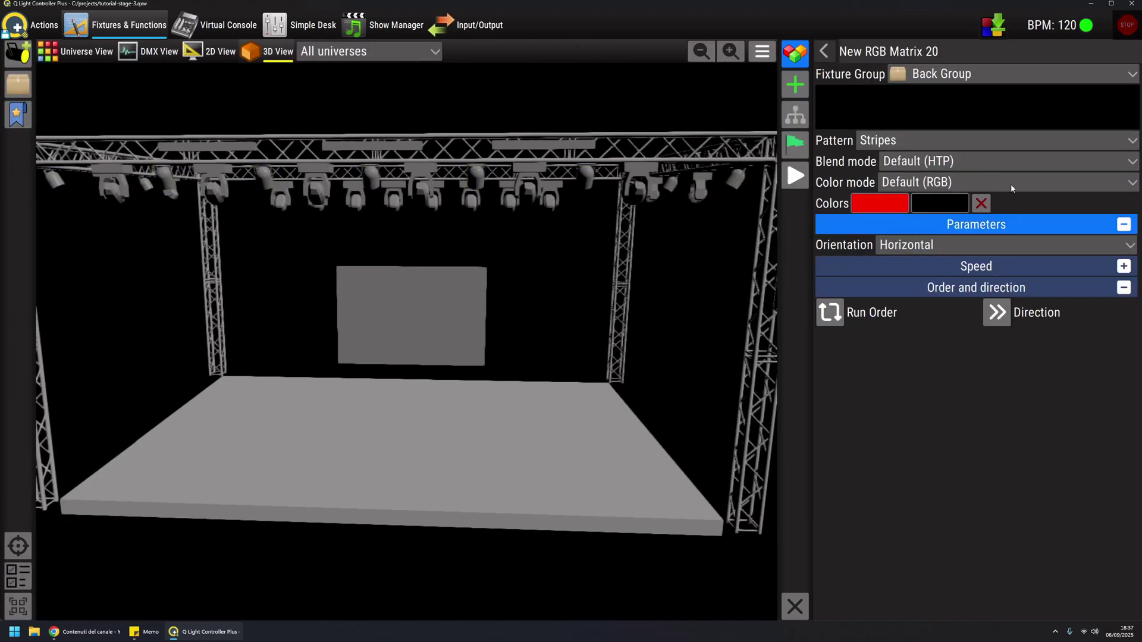
click(957, 74)
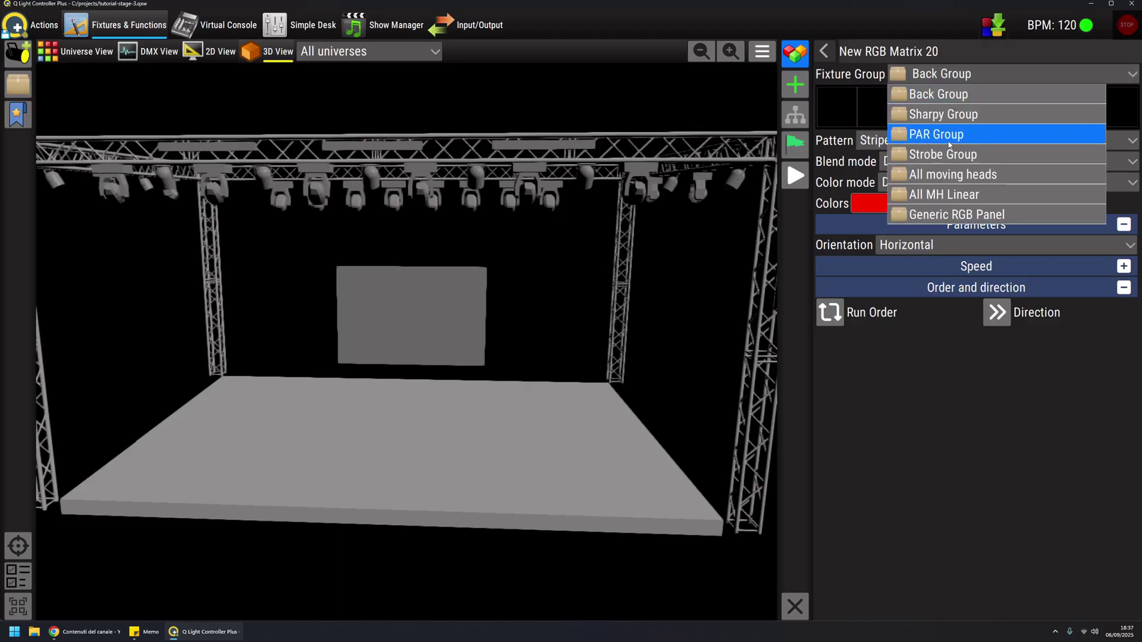
click(945, 133)
Step: Set the matrix's steps hold to 200ms and start previewing it on stage
click(928, 262)
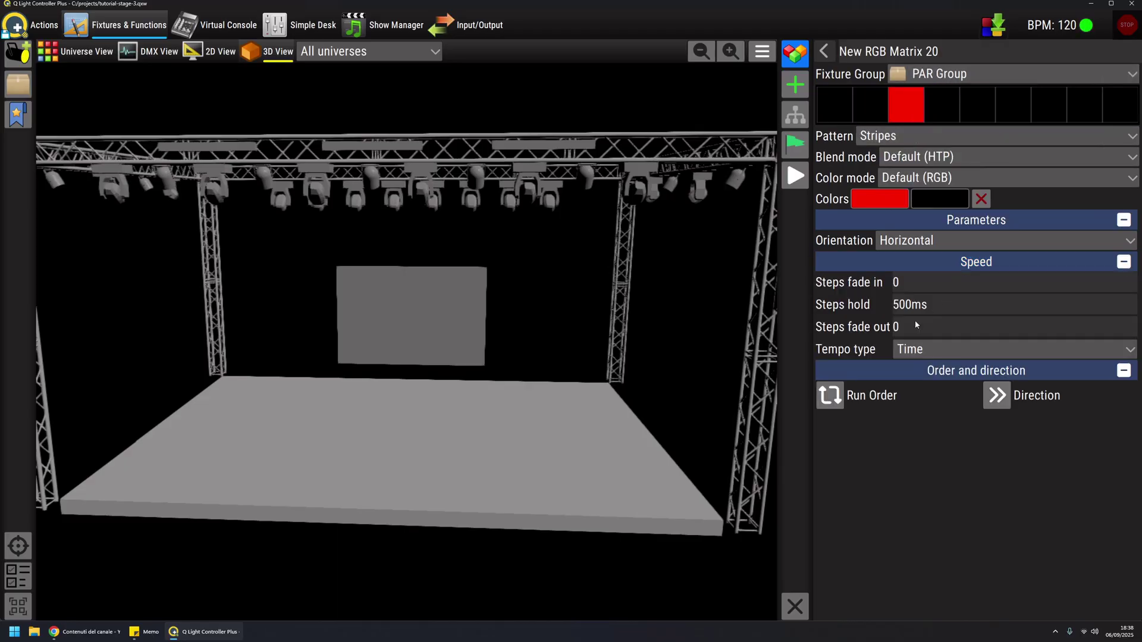
click(932, 308)
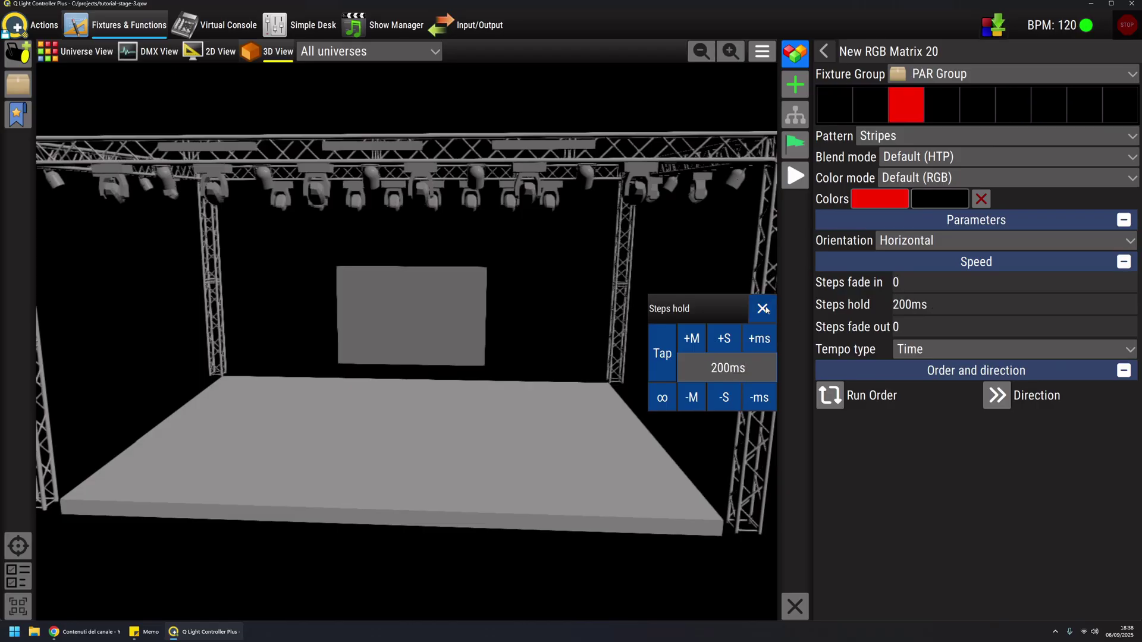
click(764, 308)
click(796, 178)
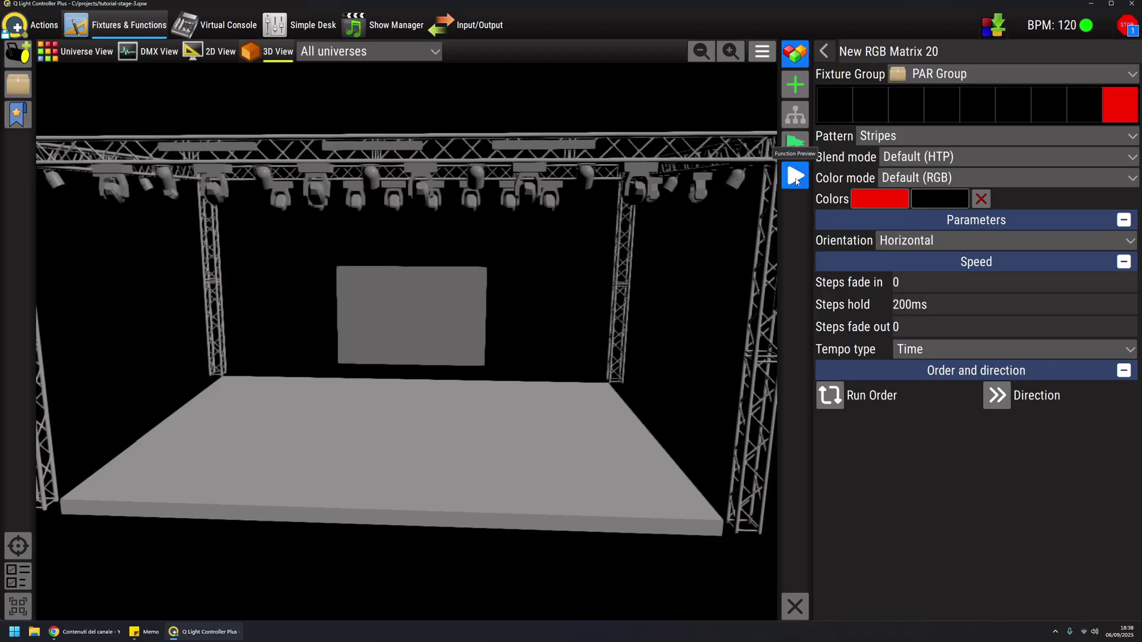
Step: Set the PAR Group fixtures' intensity to 214 so the red matrix beam appears
click(18, 84)
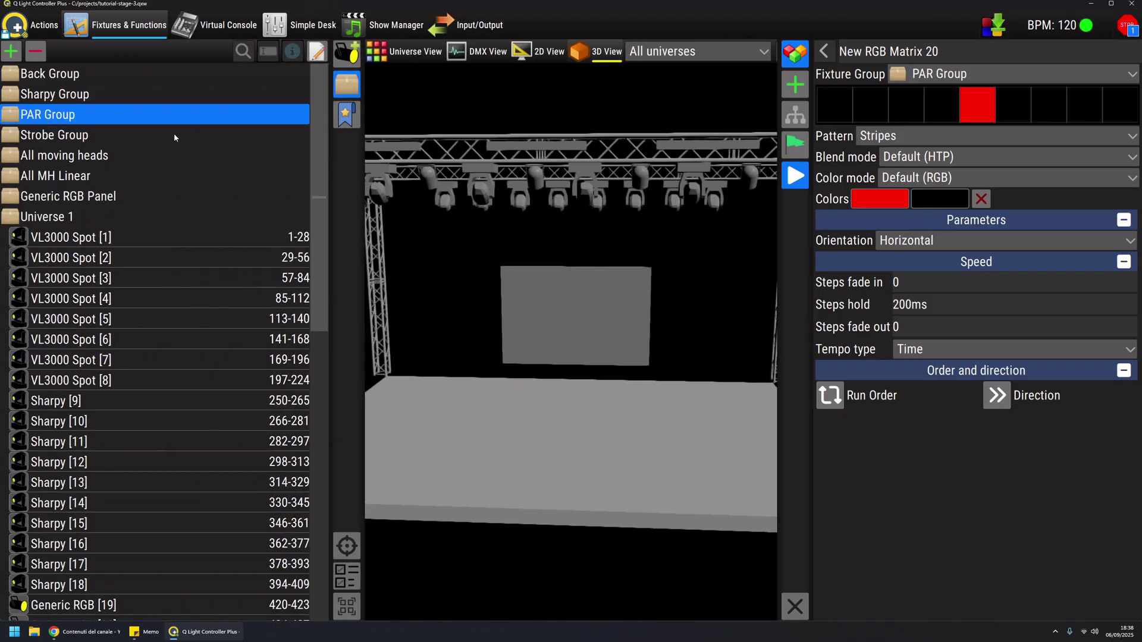
click(57, 118)
click(345, 148)
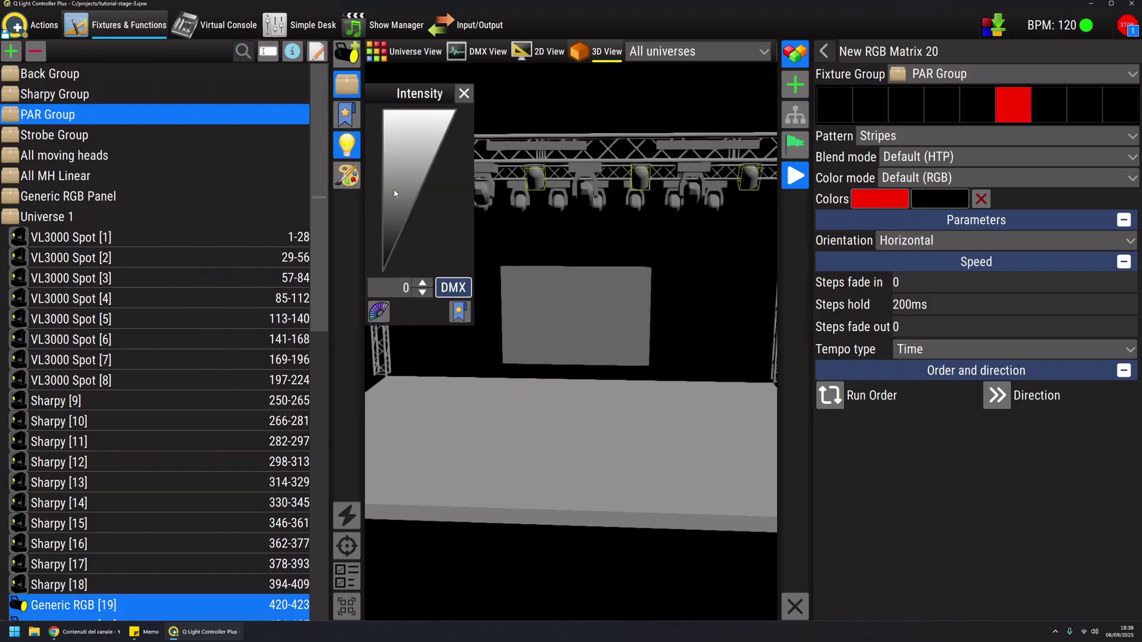
click(351, 91)
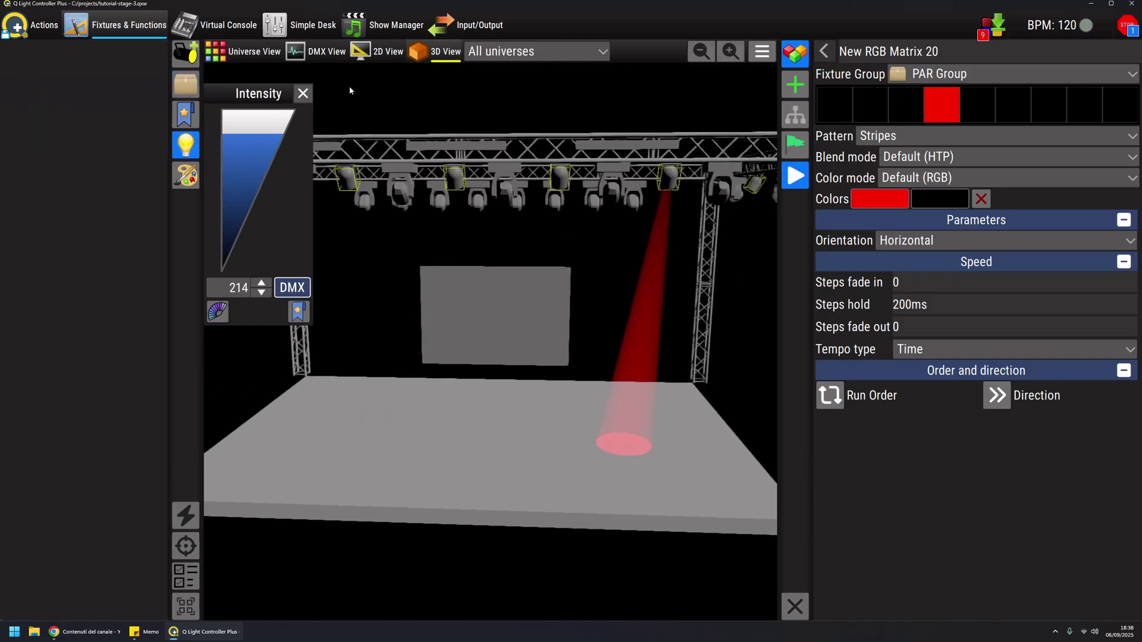
click(136, 94)
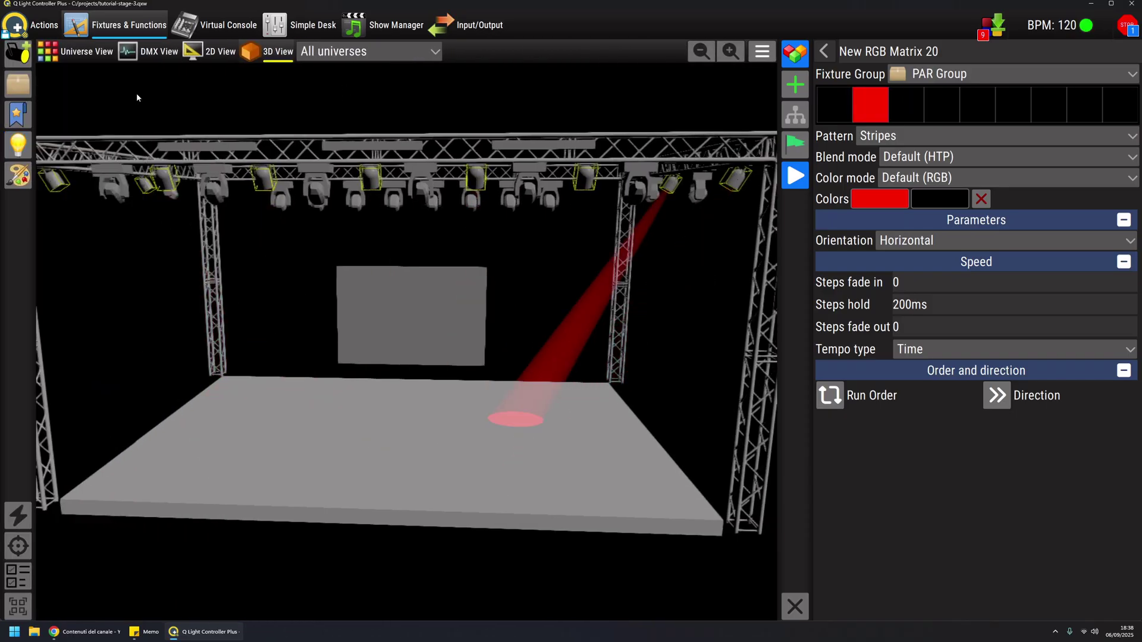
drag(674, 272, 740, 99)
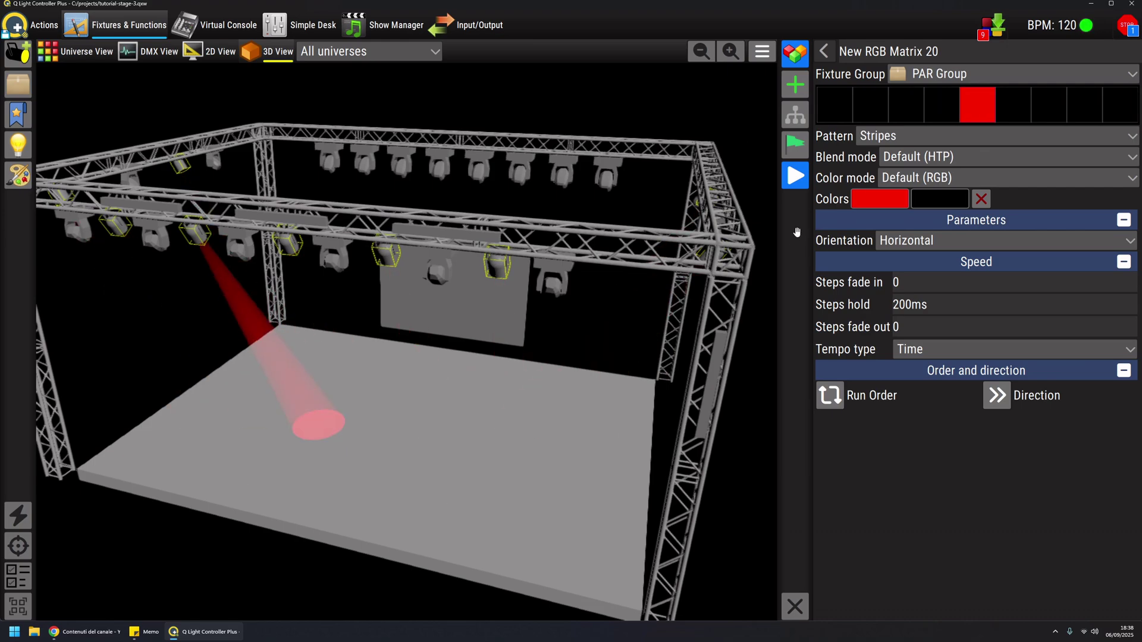
Step: Set New RGB Matrix 20's second colour to purple
click(863, 198)
click(727, 174)
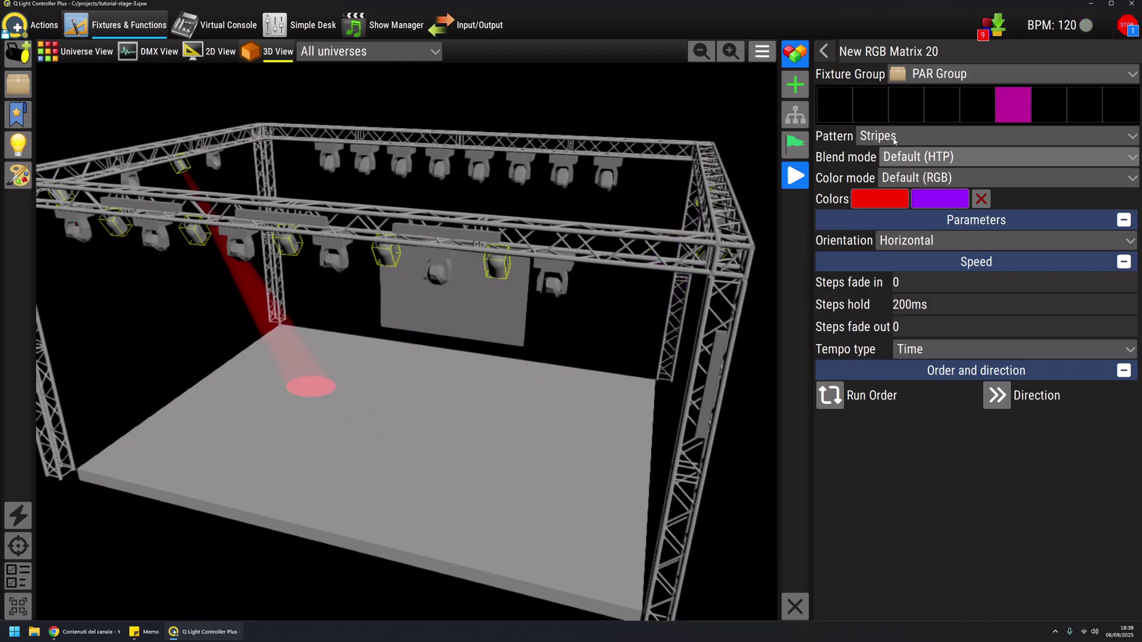
Step: Set New RGB Matrix 20's pattern to Random Pixel Per Row Multicolor
click(951, 136)
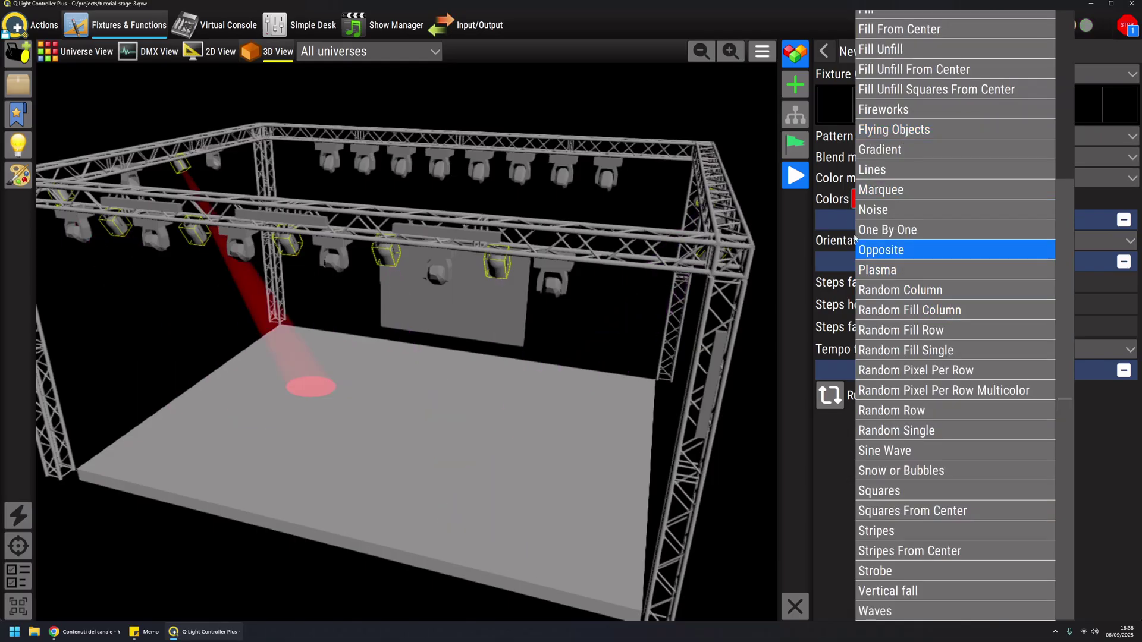
click(946, 210)
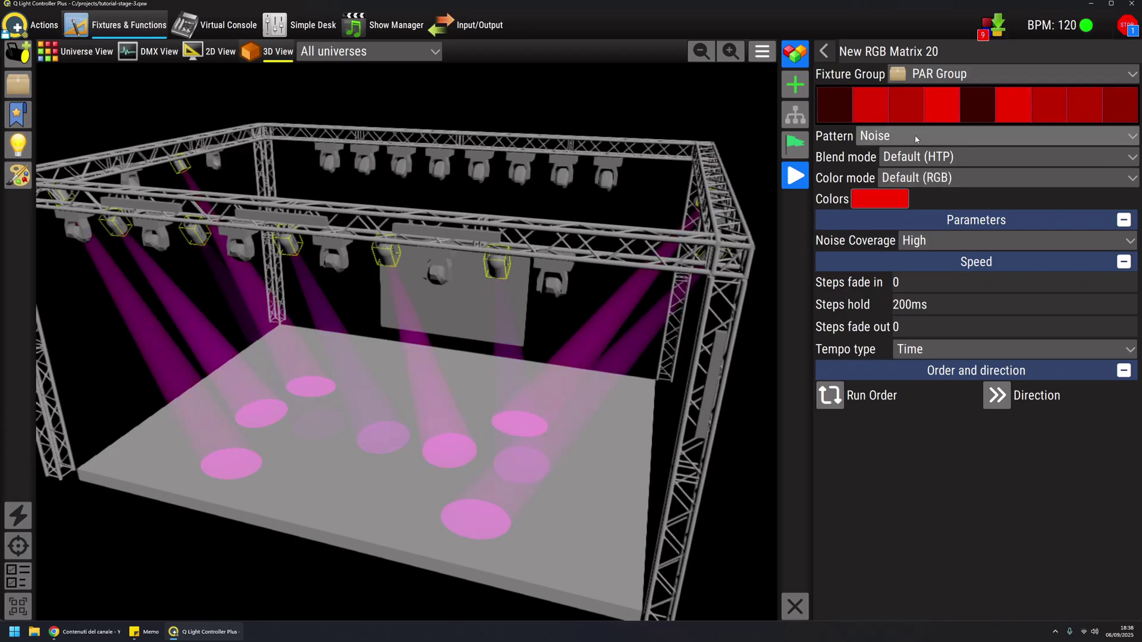
scroll(916, 138, down, 1)
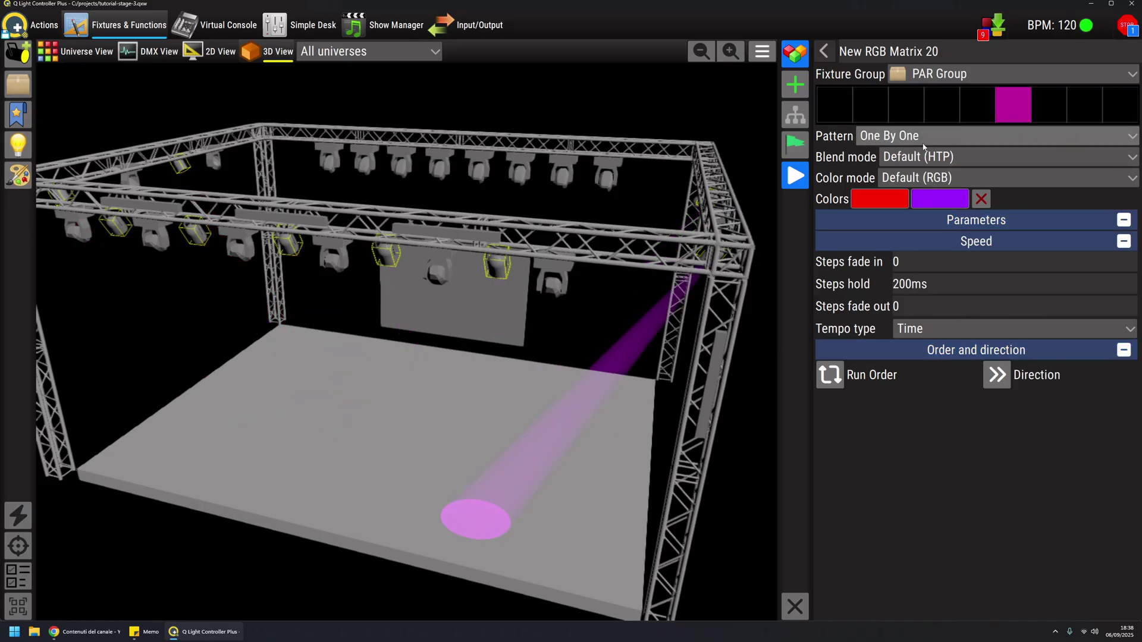
scroll(923, 142, down, 1)
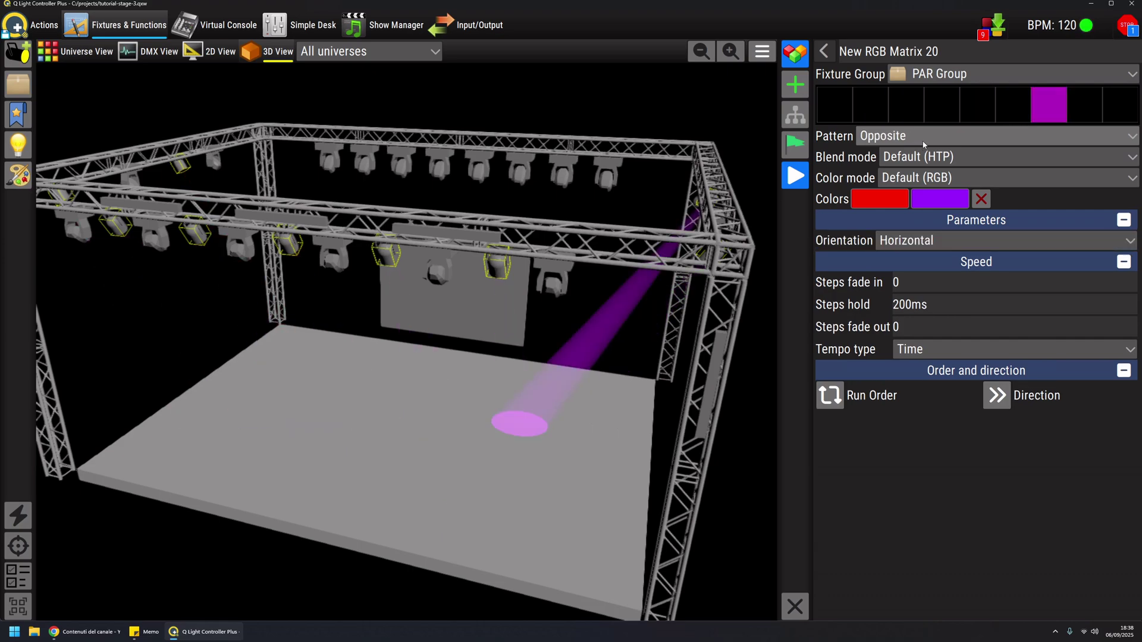
scroll(923, 145, down, 1)
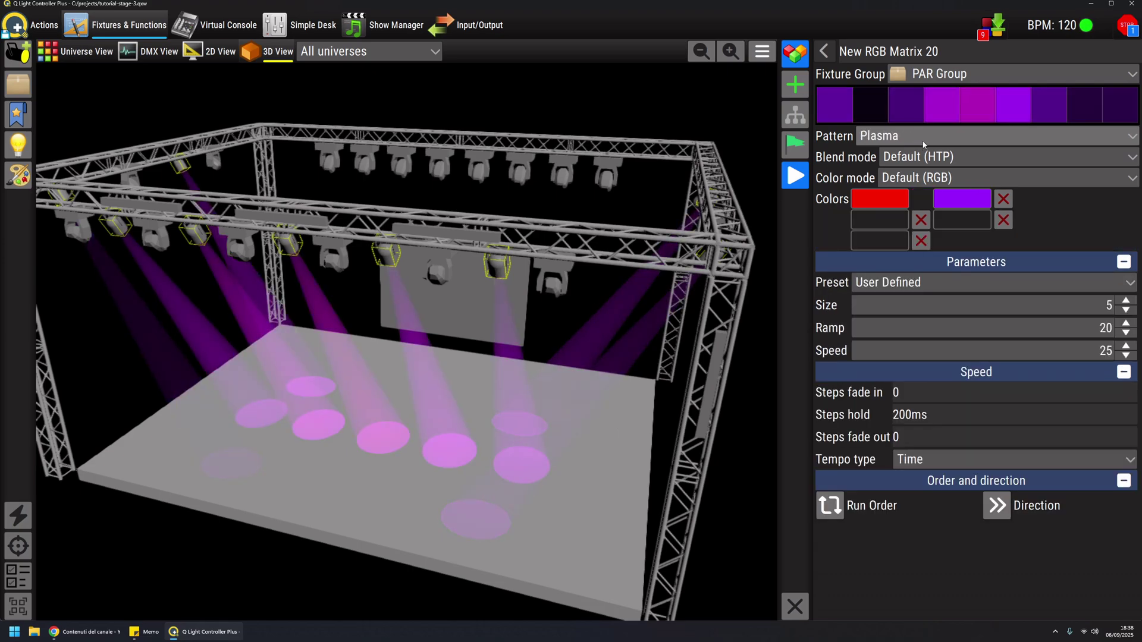
scroll(922, 145, down, 1)
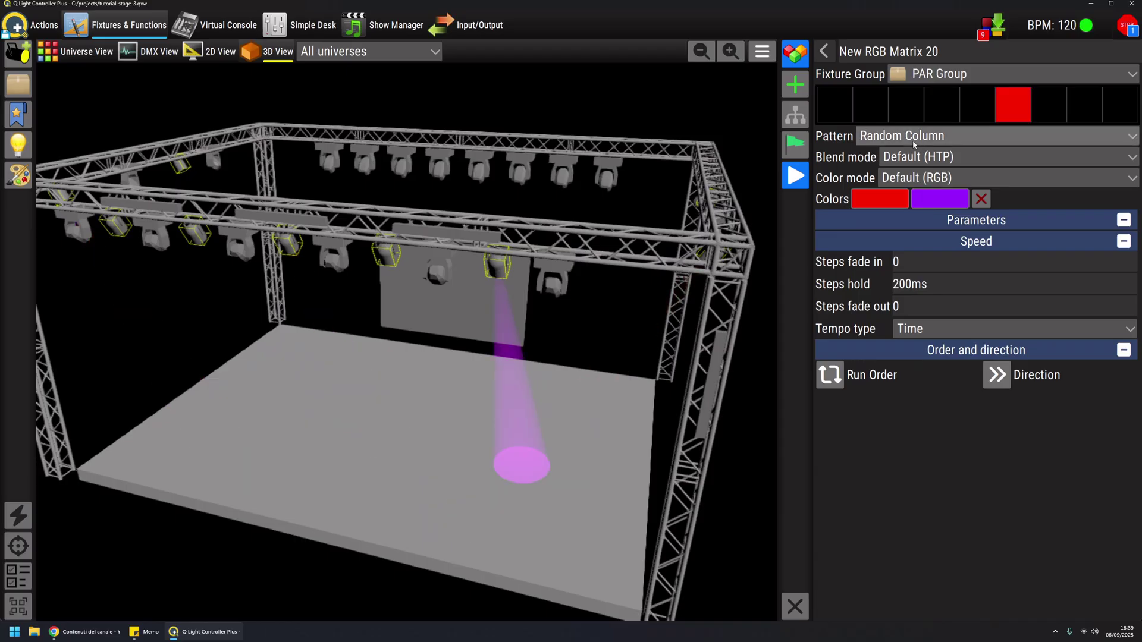
scroll(913, 141, down, 1)
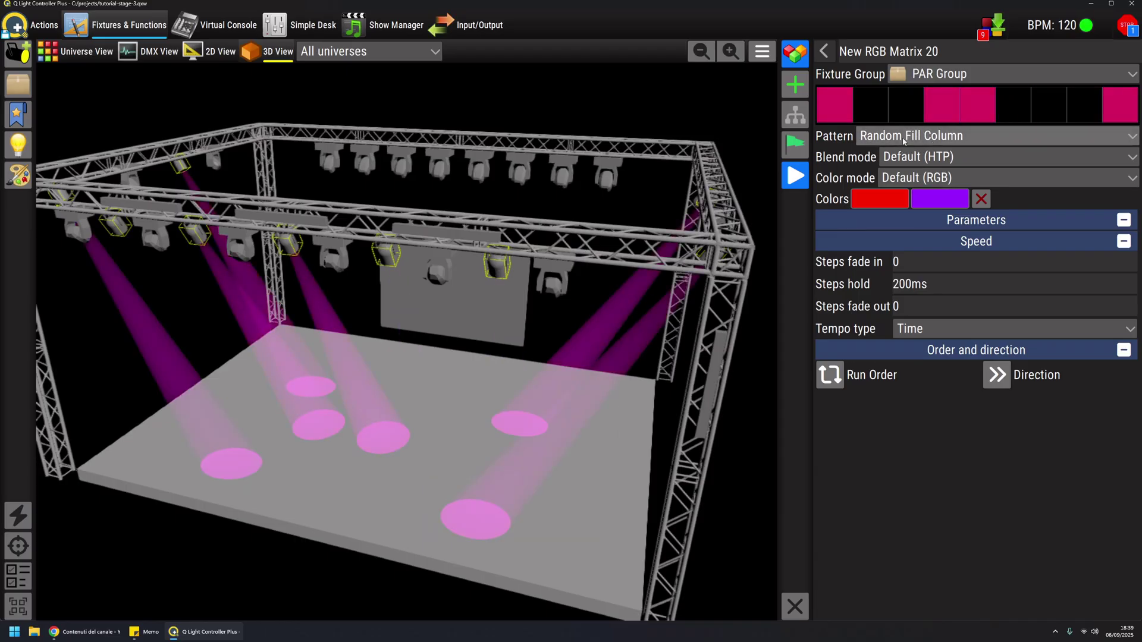
scroll(903, 141, down, 1)
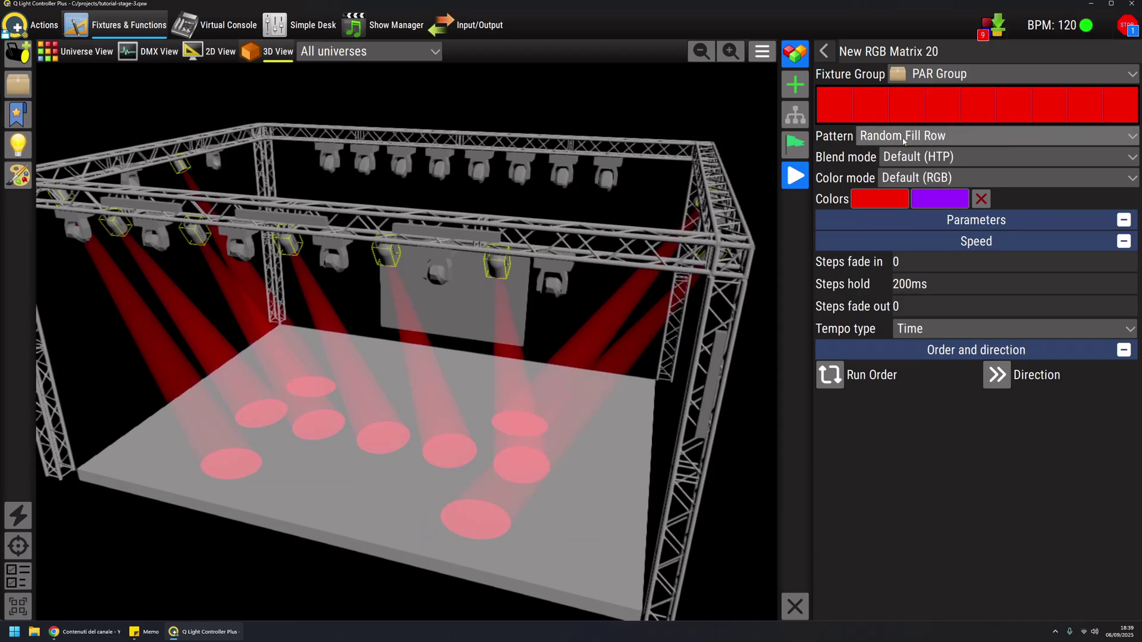
scroll(903, 141, down, 3)
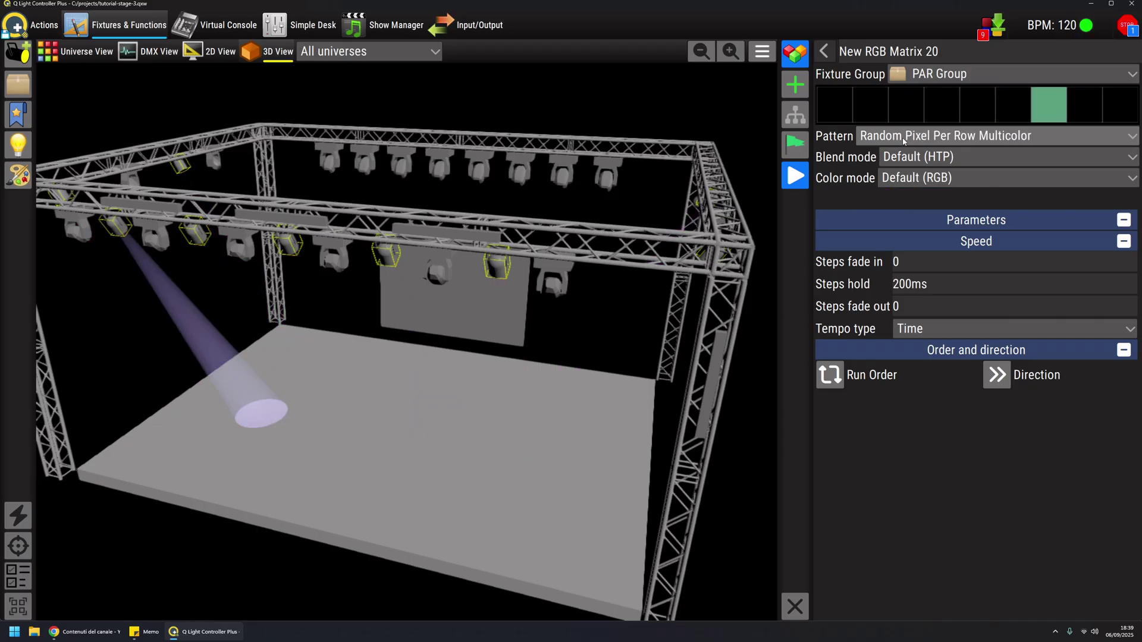
scroll(903, 141, up, 1)
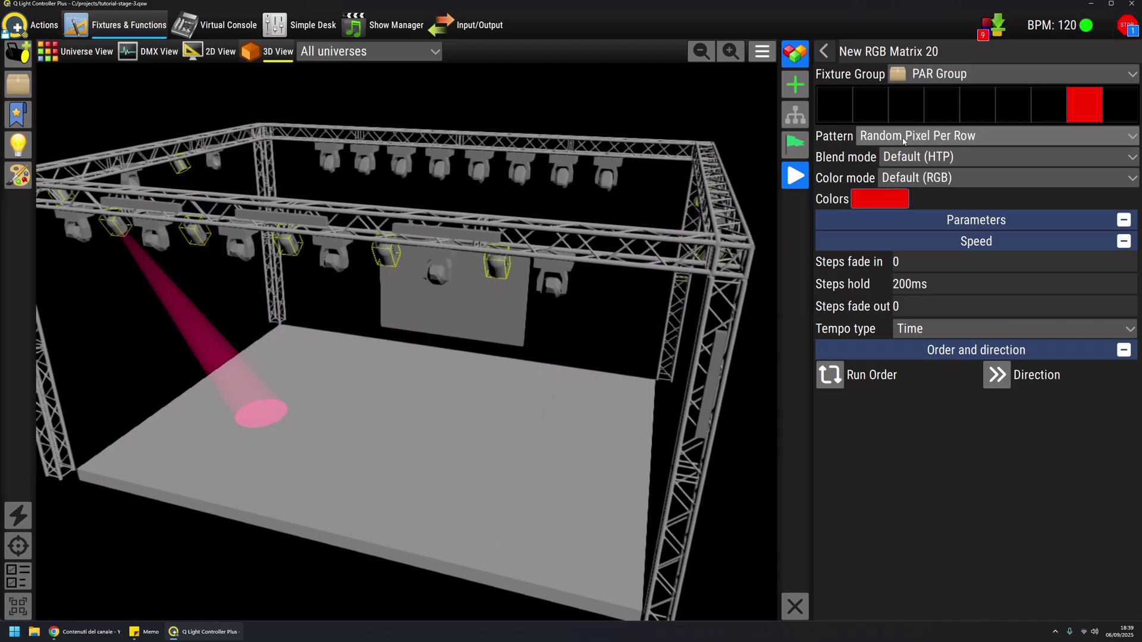
scroll(903, 140, down, 1)
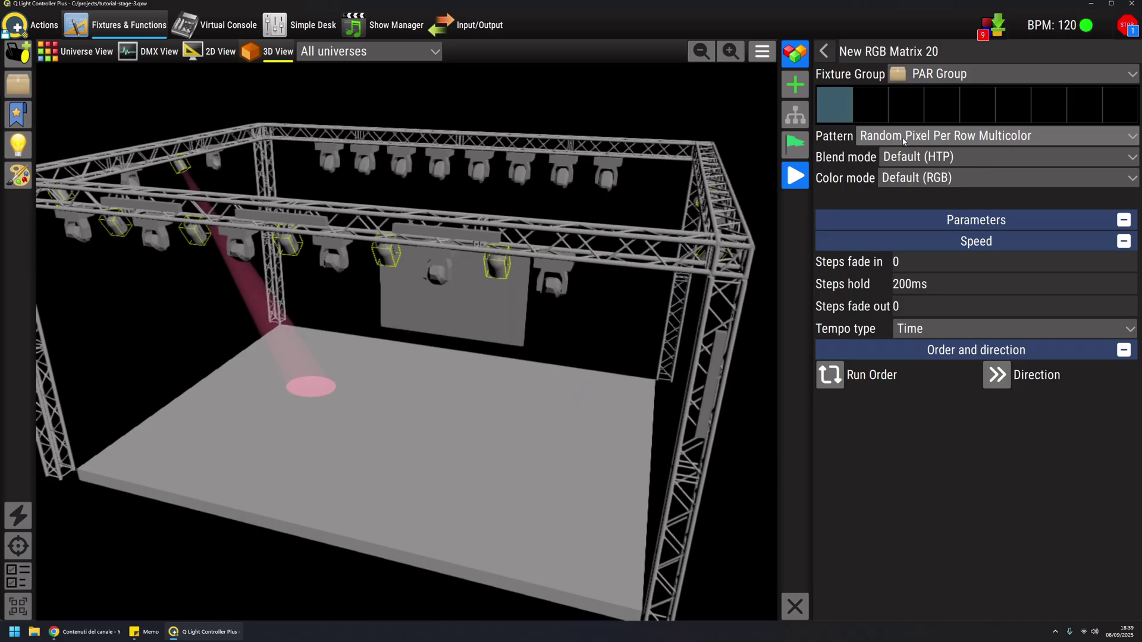
Step: Stop the matrix preview and return to the functions list
click(951, 225)
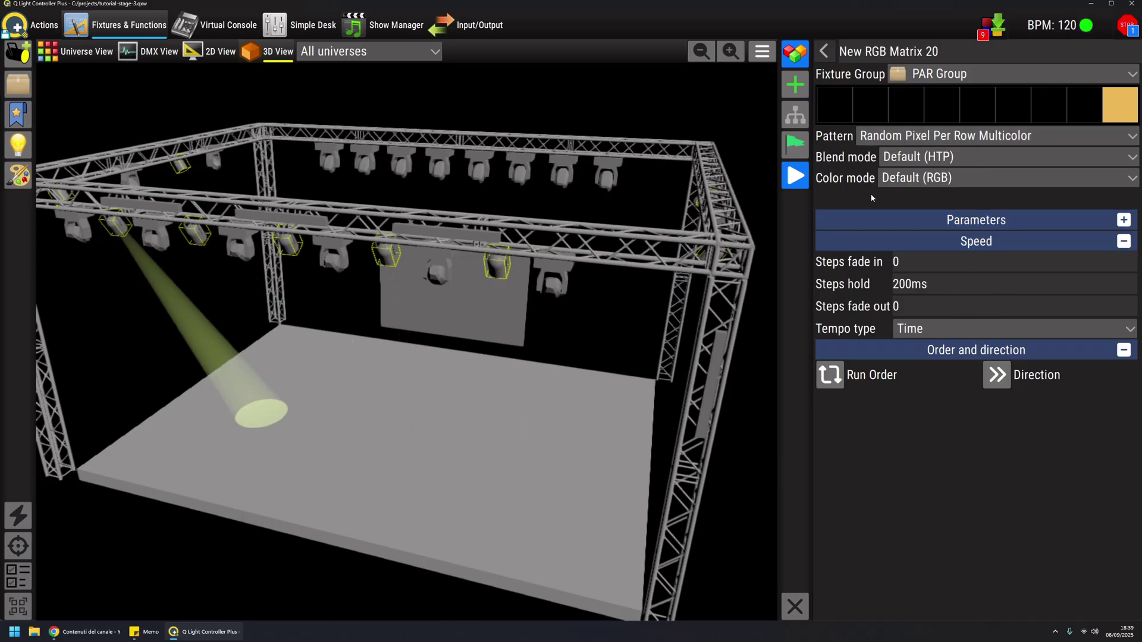
click(795, 177)
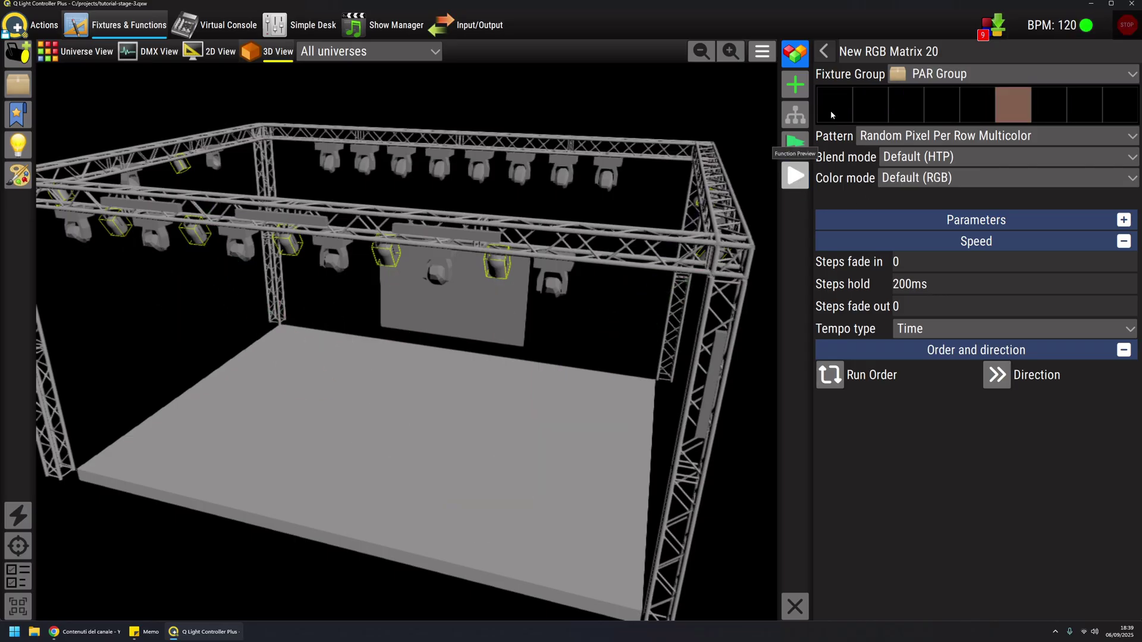
click(825, 52)
click(892, 215)
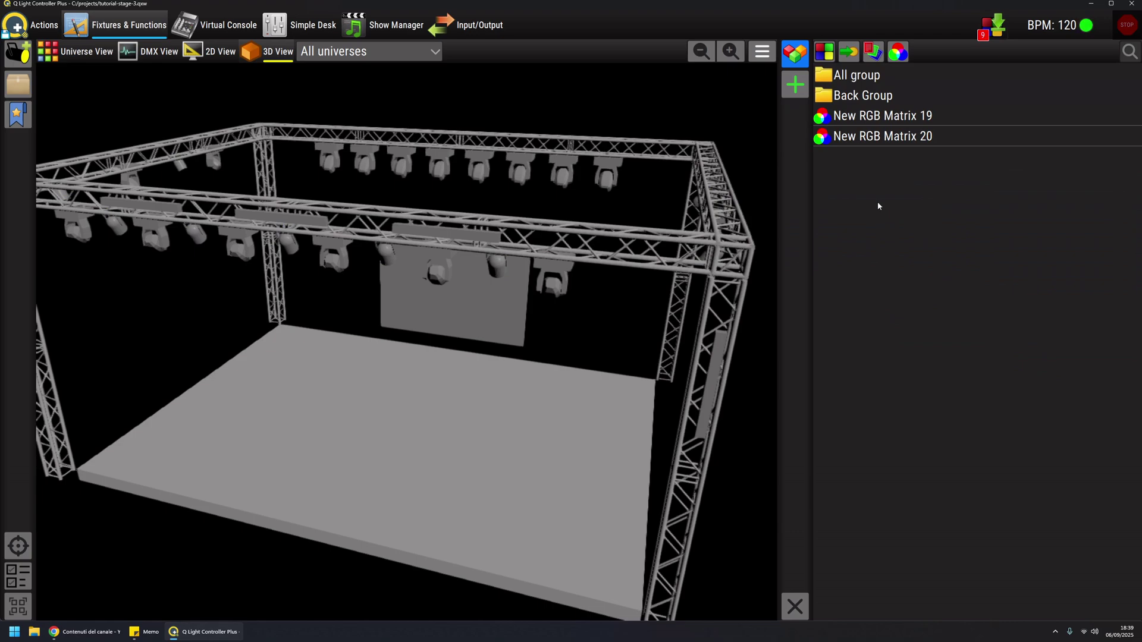
Step: Add a new RGB matrix on the All MH Linear group with steps hold 200ms
click(796, 85)
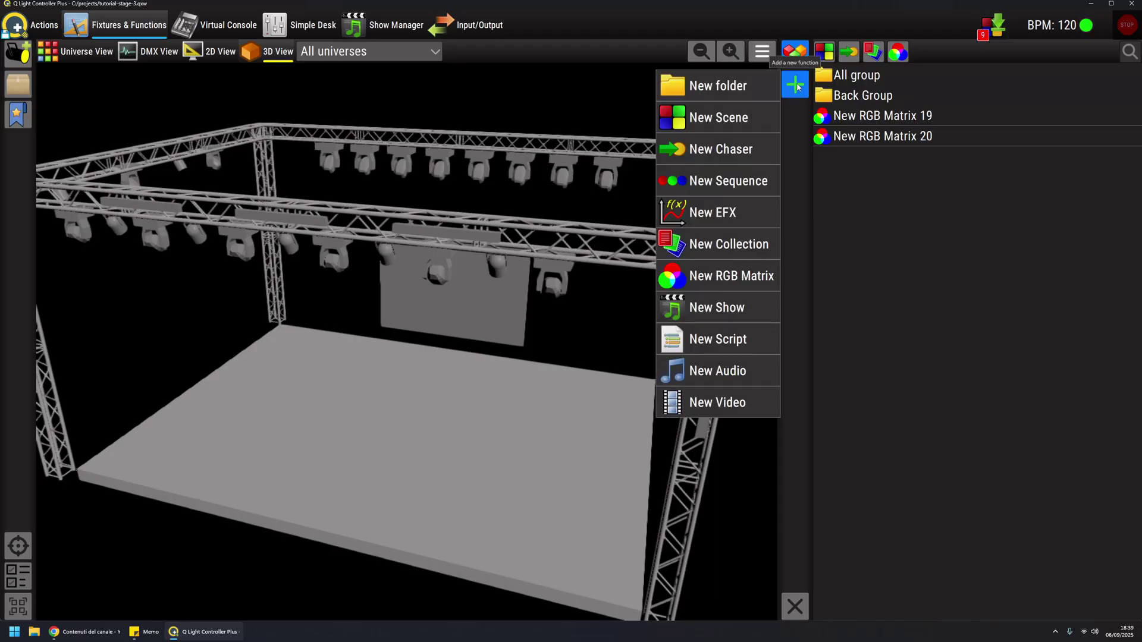
click(730, 280)
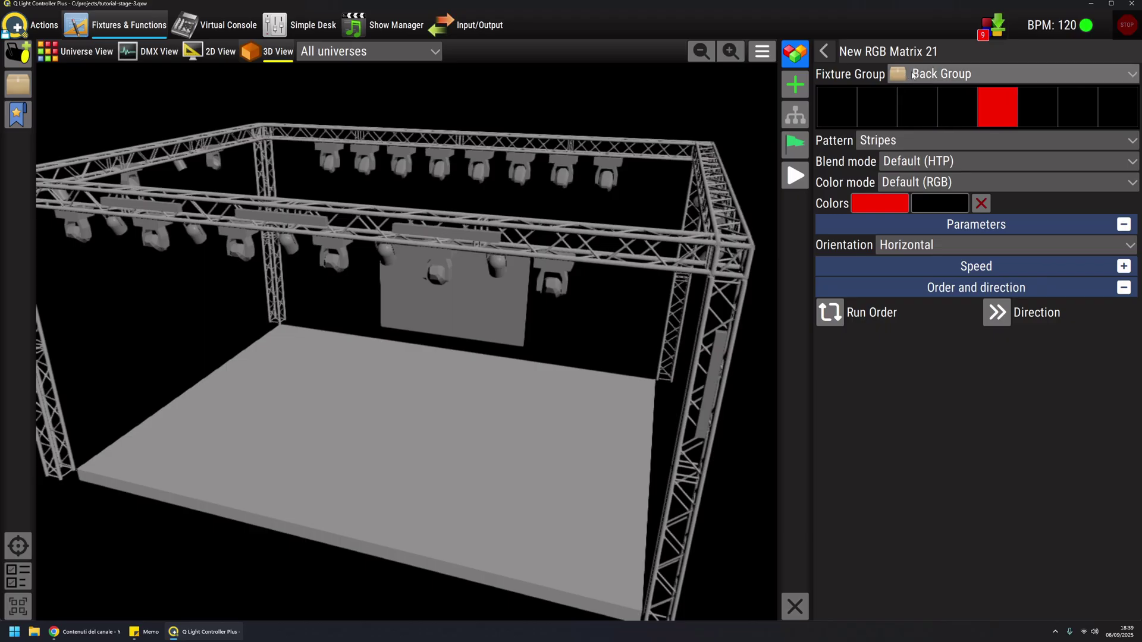
click(963, 75)
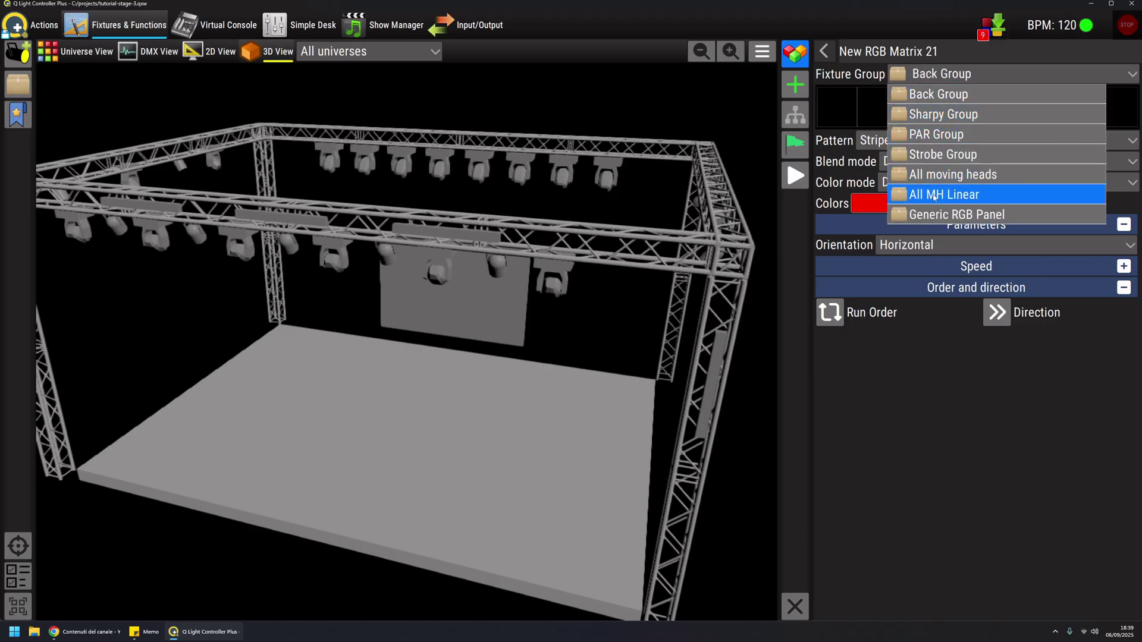
click(934, 197)
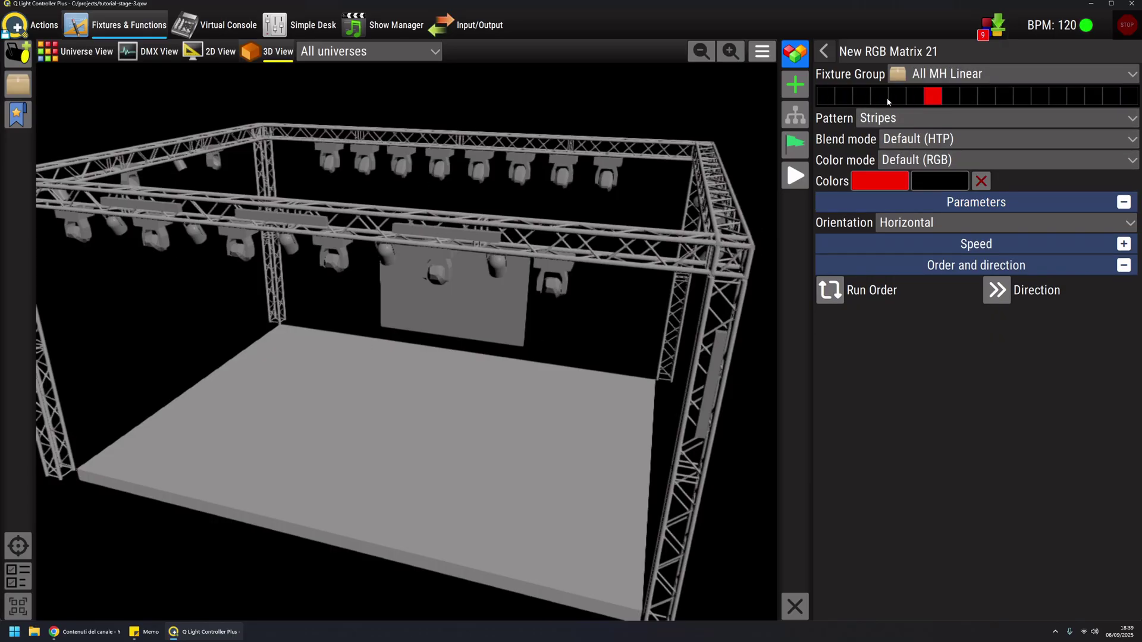
click(1123, 244)
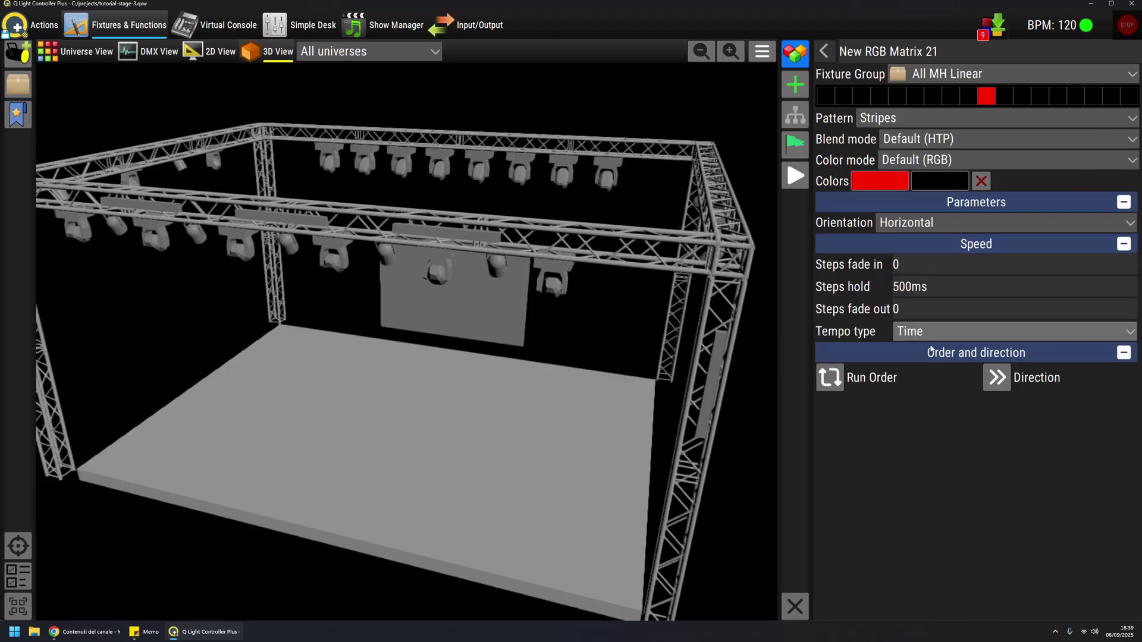
click(925, 288)
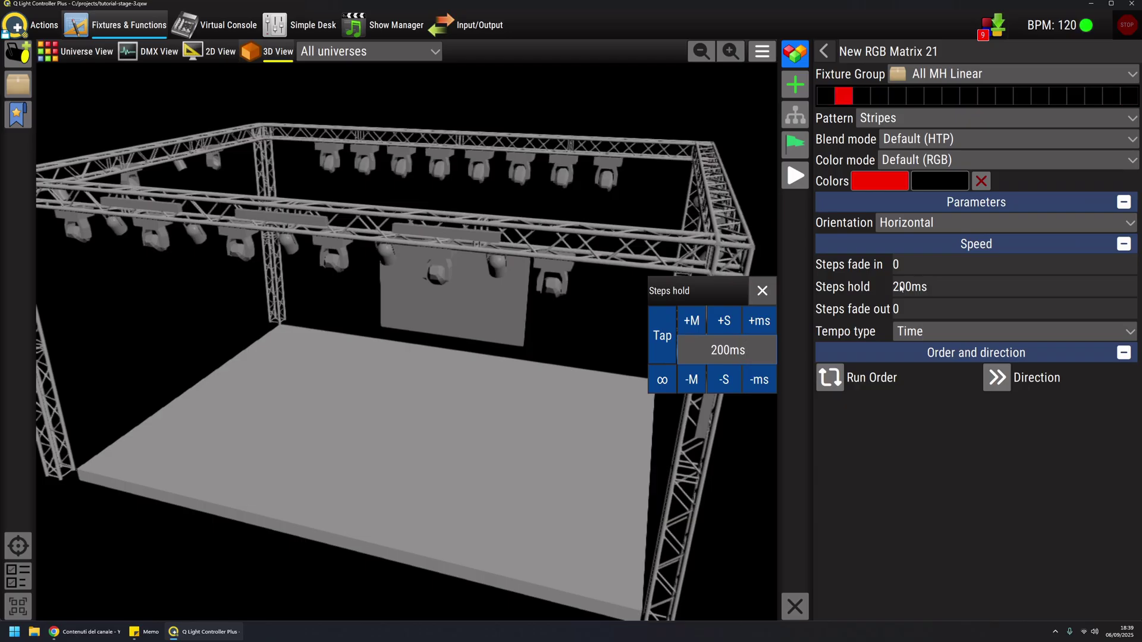
click(763, 291)
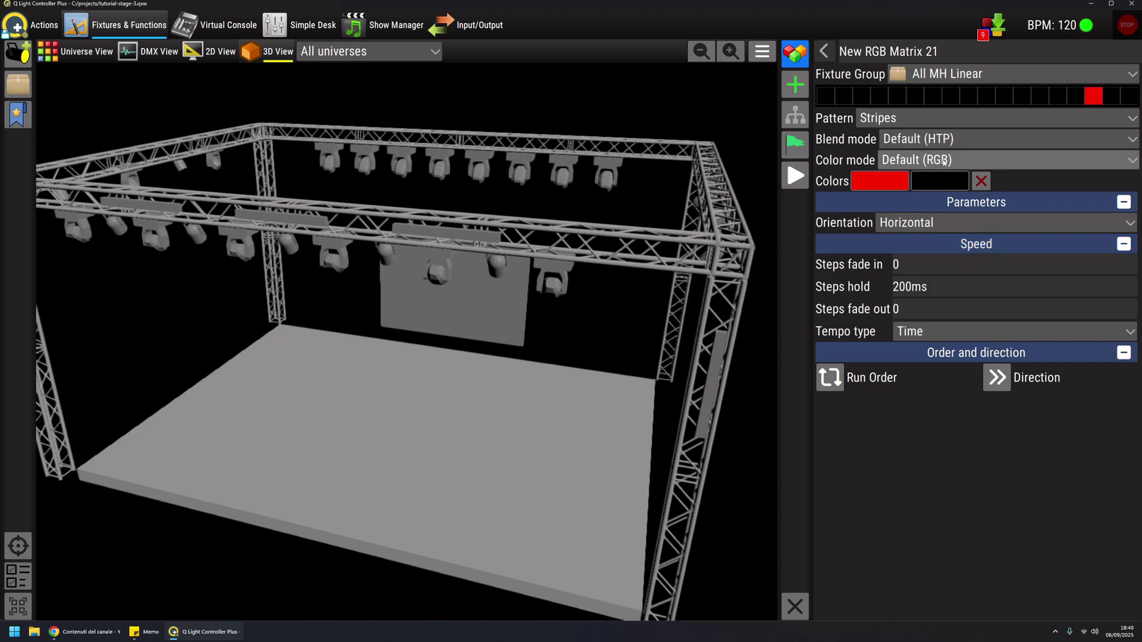
Step: Make New RGB Matrix 21 drive the Dimmer channel with white as its first colour
click(951, 162)
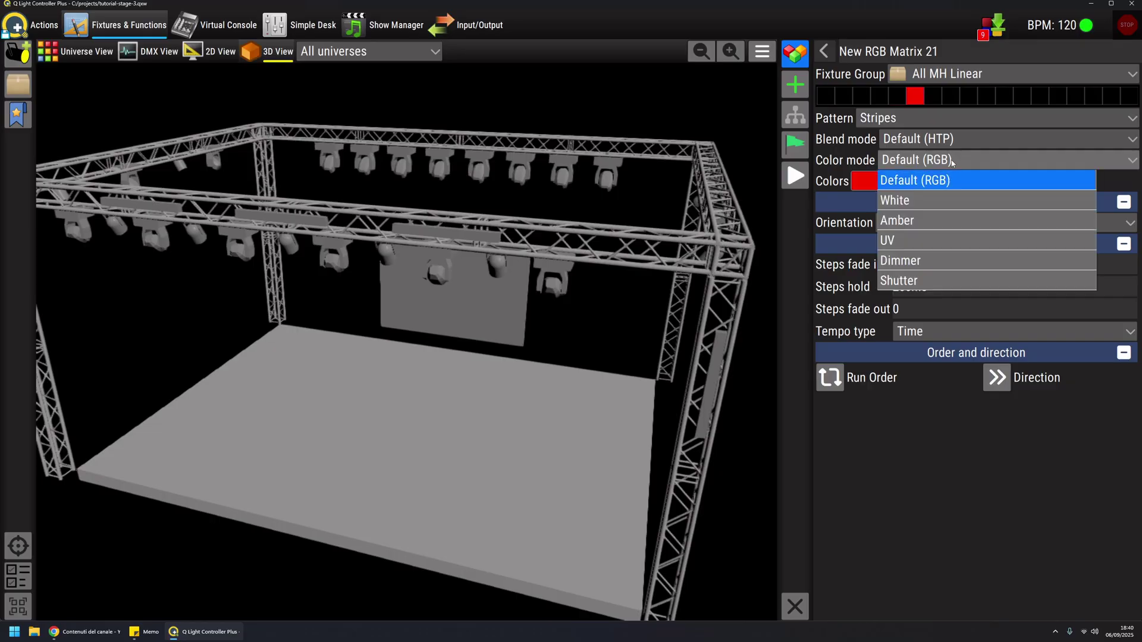
click(926, 262)
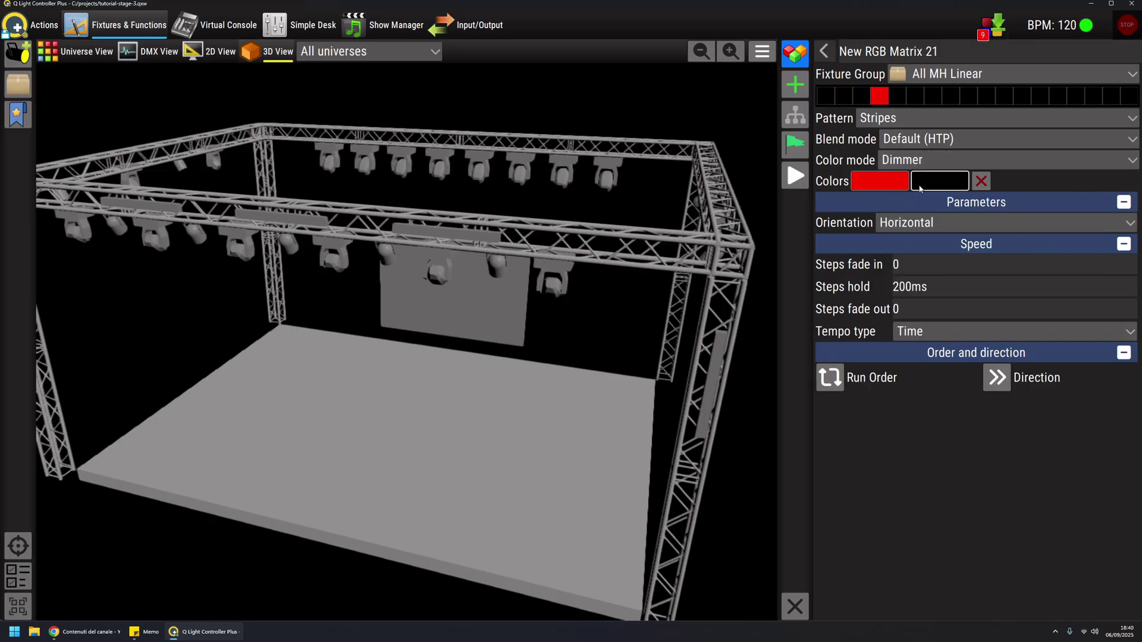
click(884, 186)
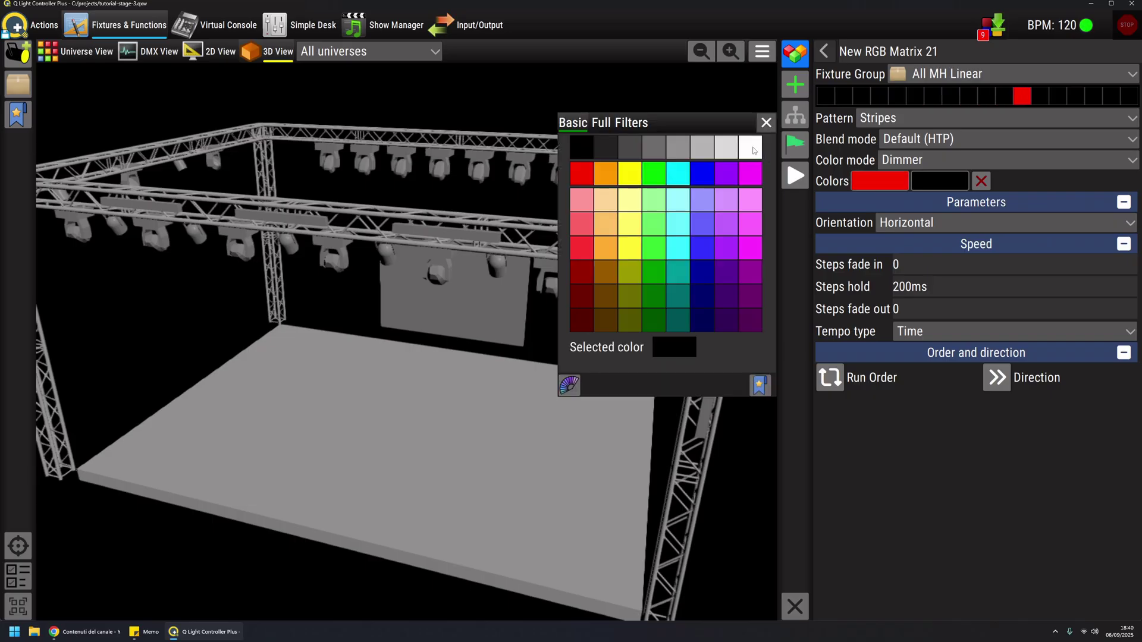
click(753, 149)
click(883, 184)
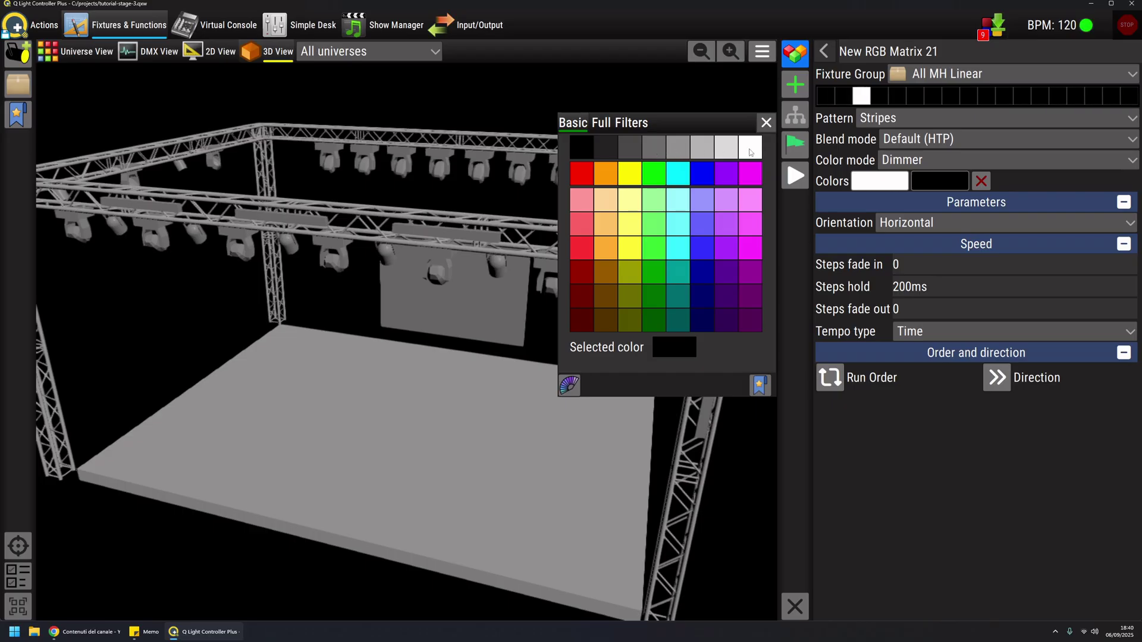
click(750, 152)
click(886, 184)
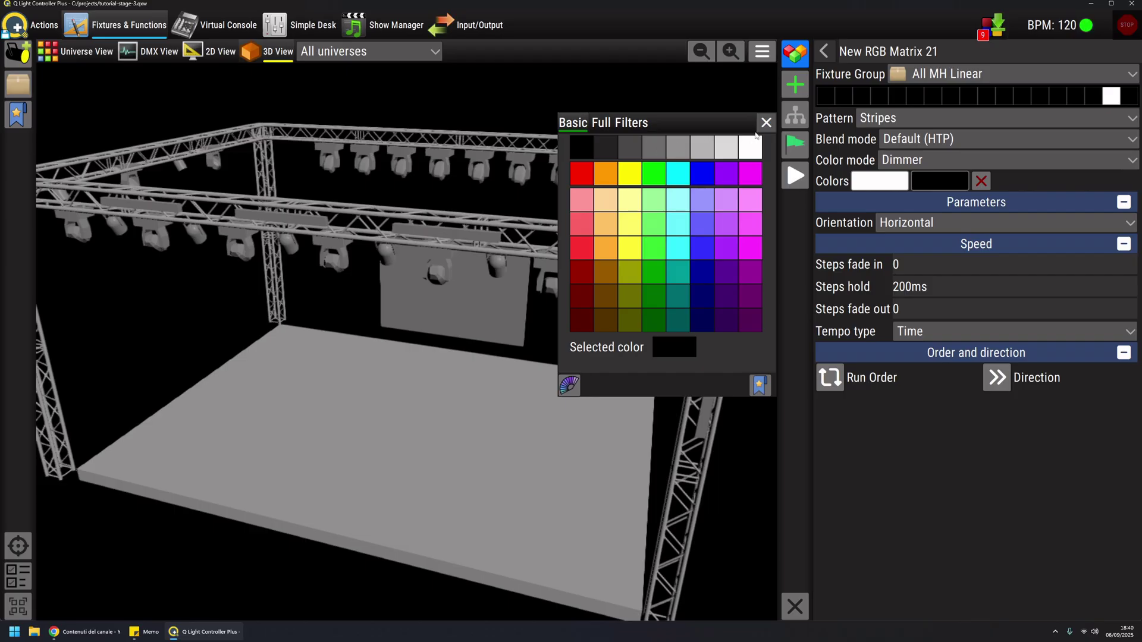
click(766, 123)
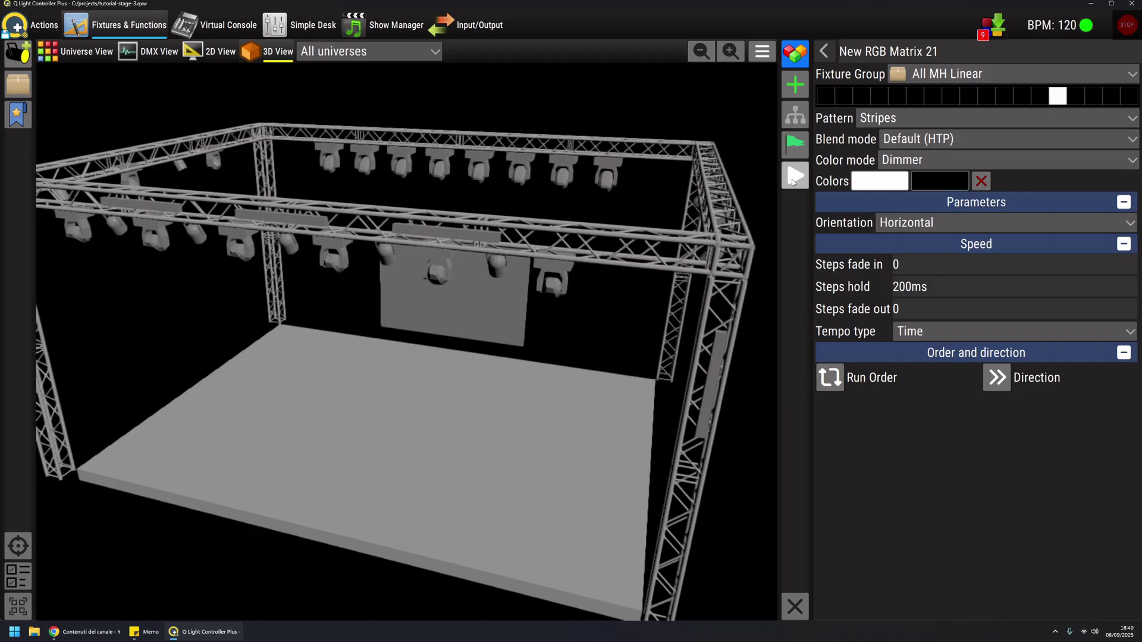
Step: Briefly preview New RGB Matrix 21, then stop it and return to the functions list
click(793, 180)
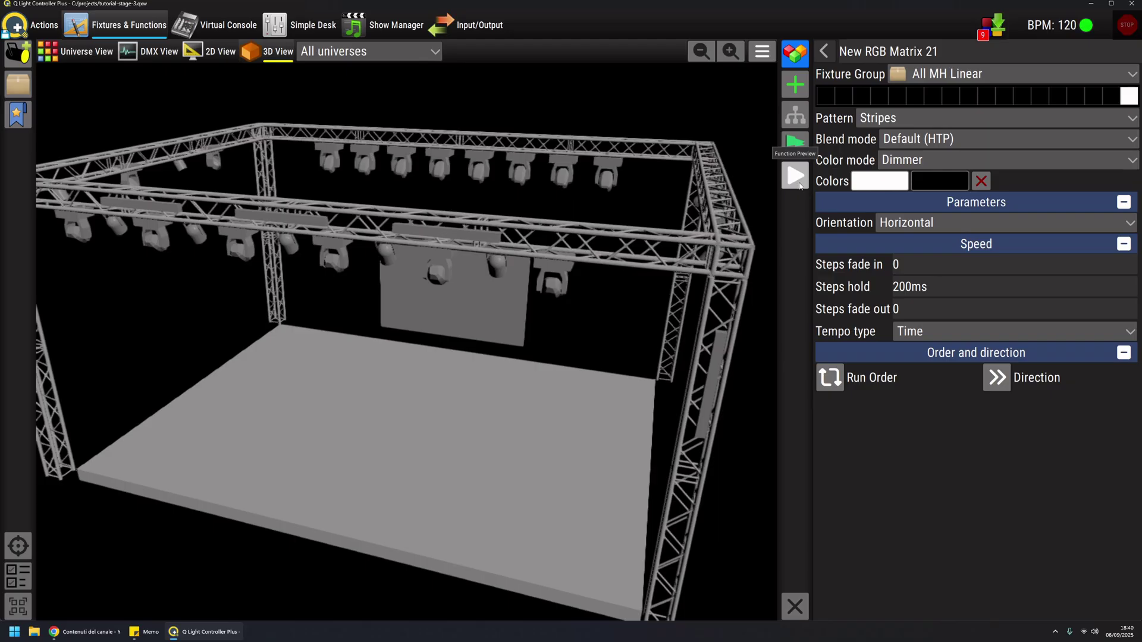
click(797, 176)
click(823, 52)
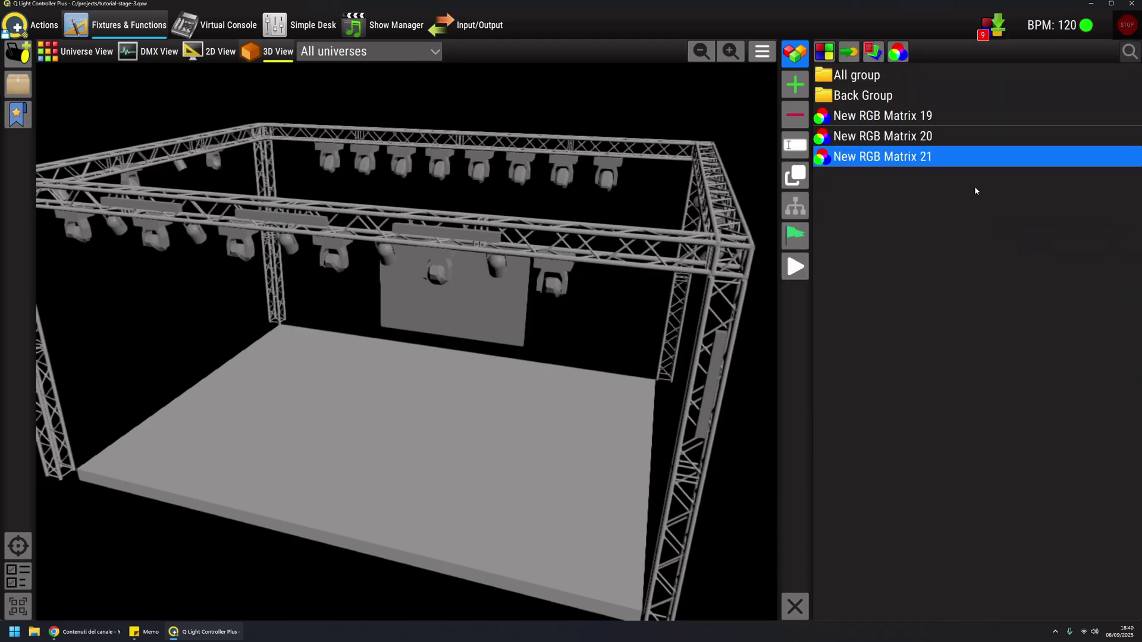
Step: Preview All Position Center, All Shutter Open, All Yellow and New RGB Matrix 21 together
click(825, 82)
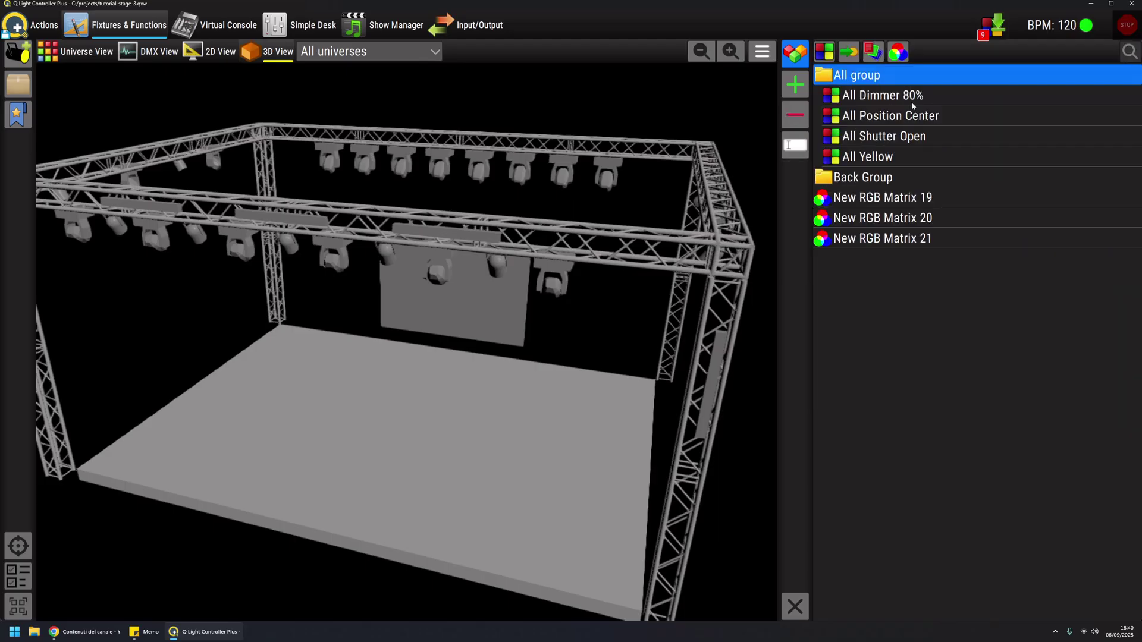
click(893, 119)
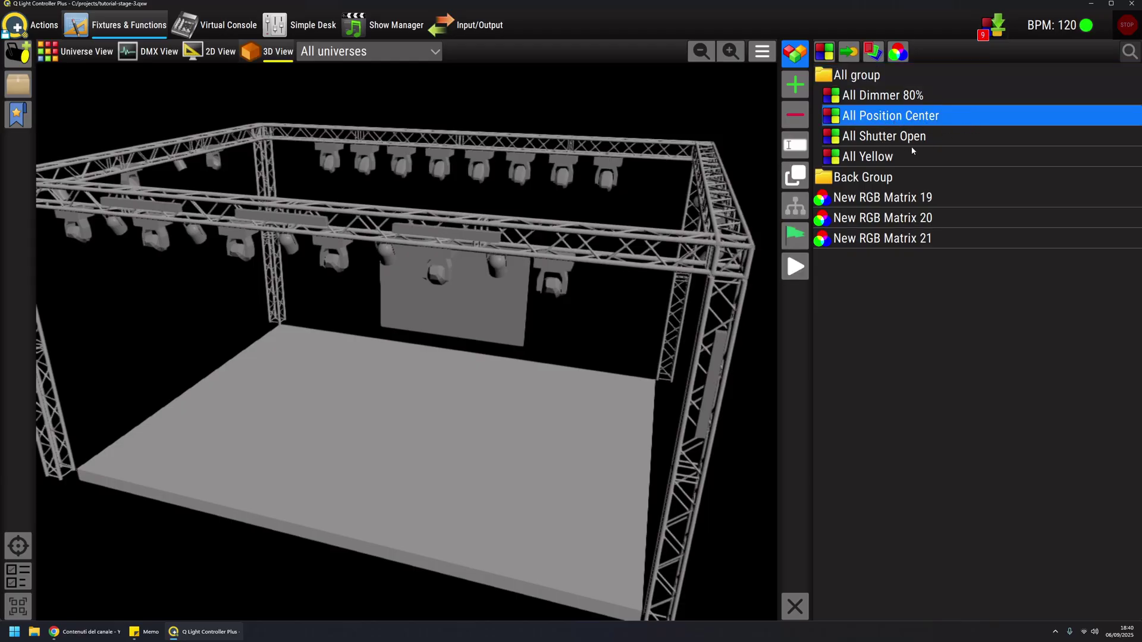
ctrl+click(895, 136)
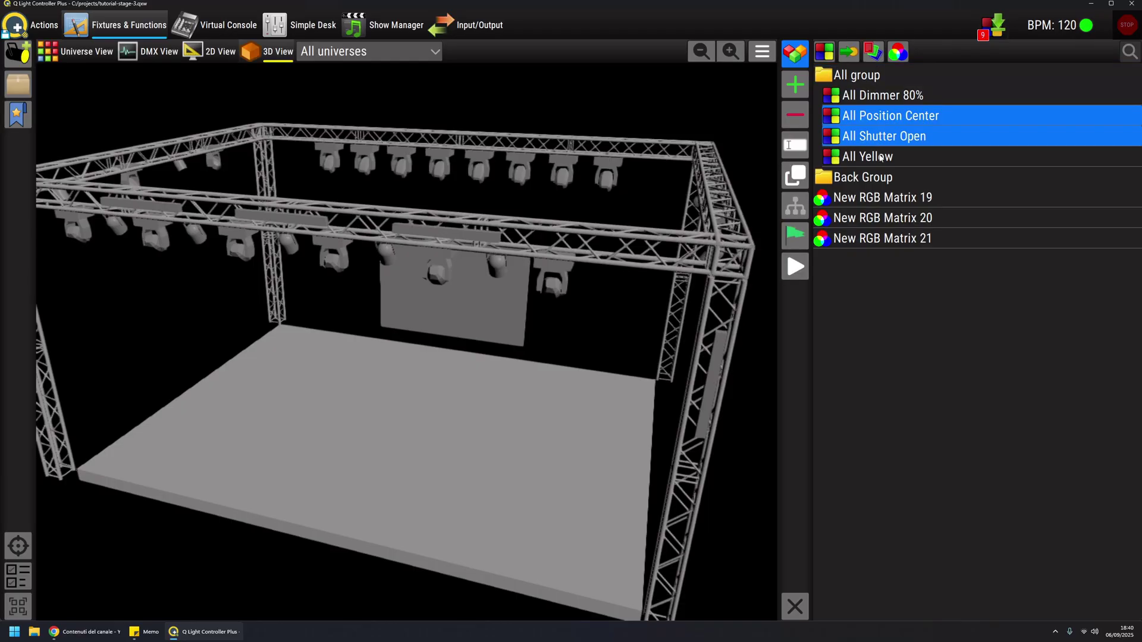
ctrl+click(870, 159)
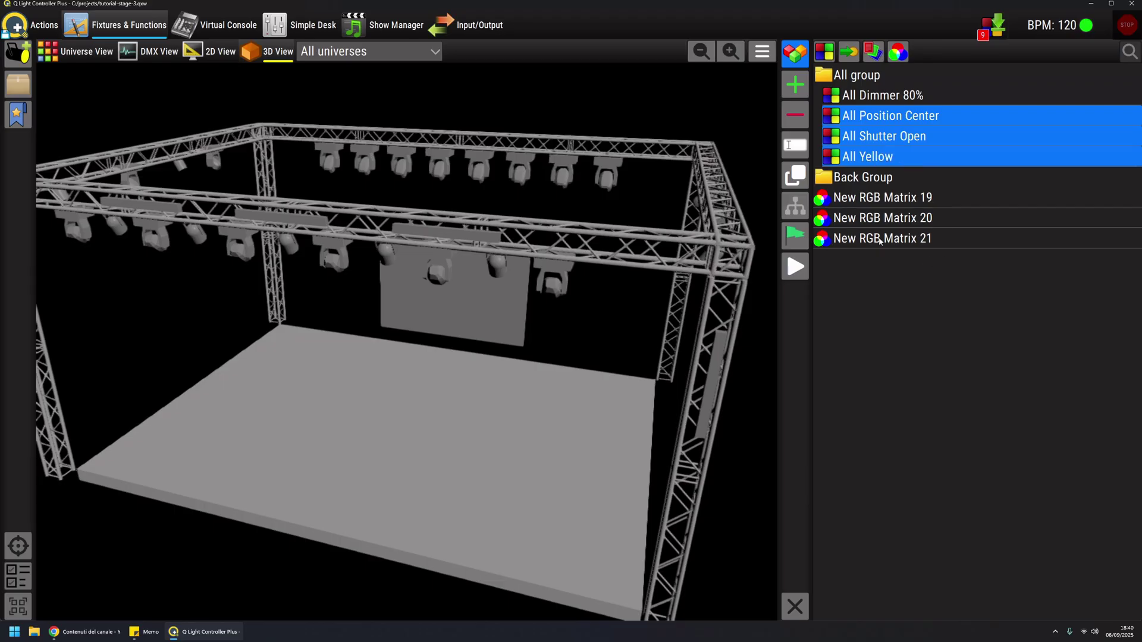
ctrl+click(880, 240)
click(797, 268)
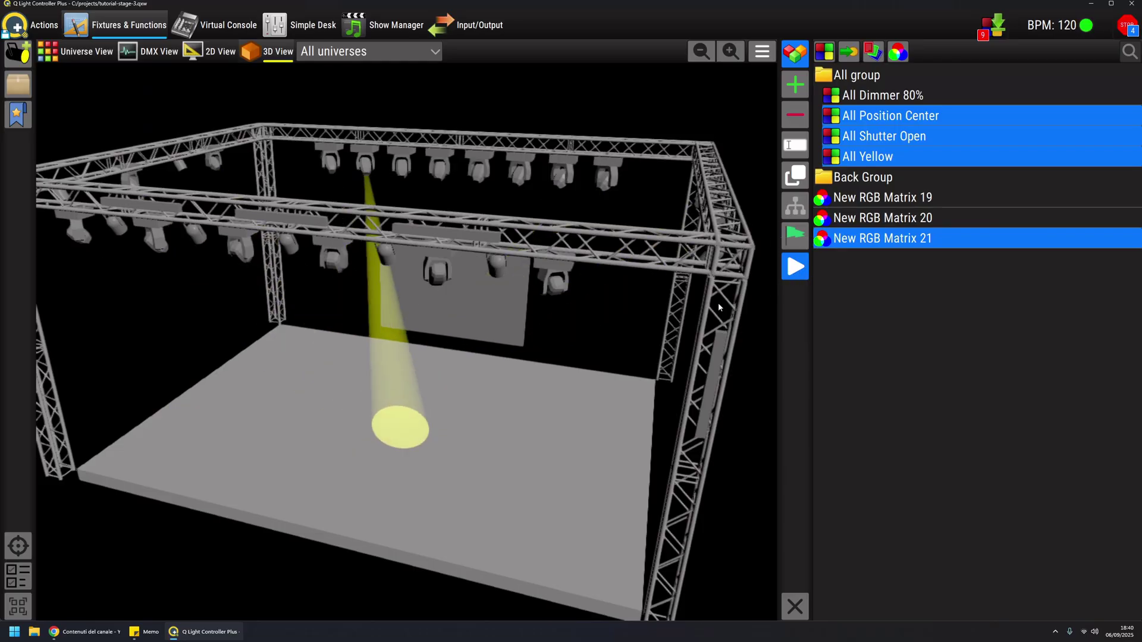
drag(718, 302, 660, 321)
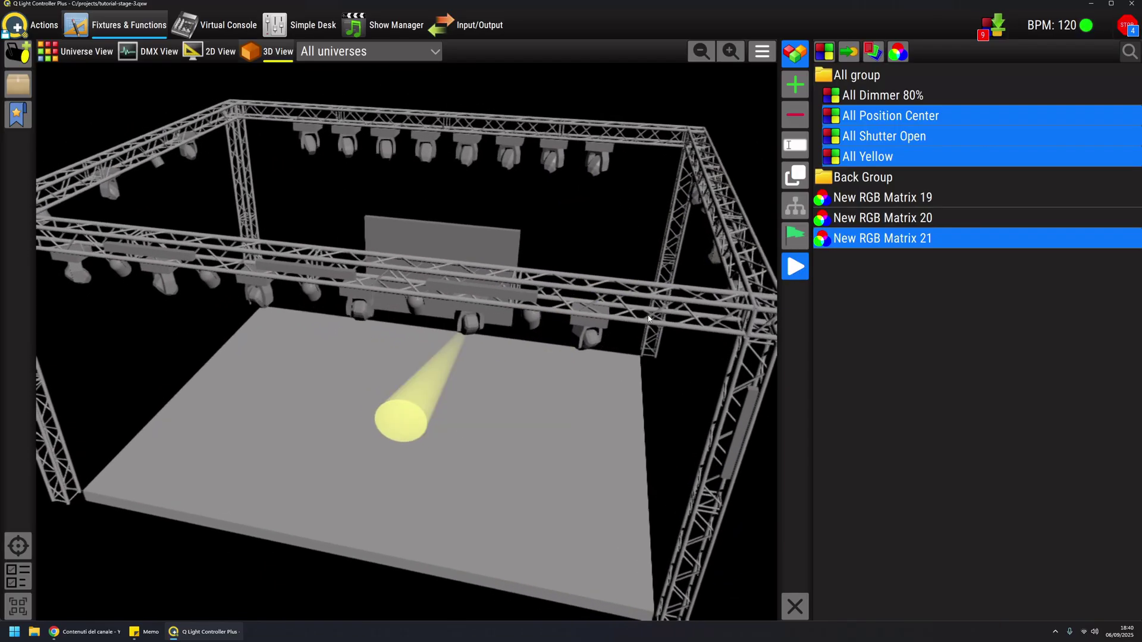
Step: Change New RGB Matrix 21's pattern to Random Single
click(891, 240)
double_click(891, 240)
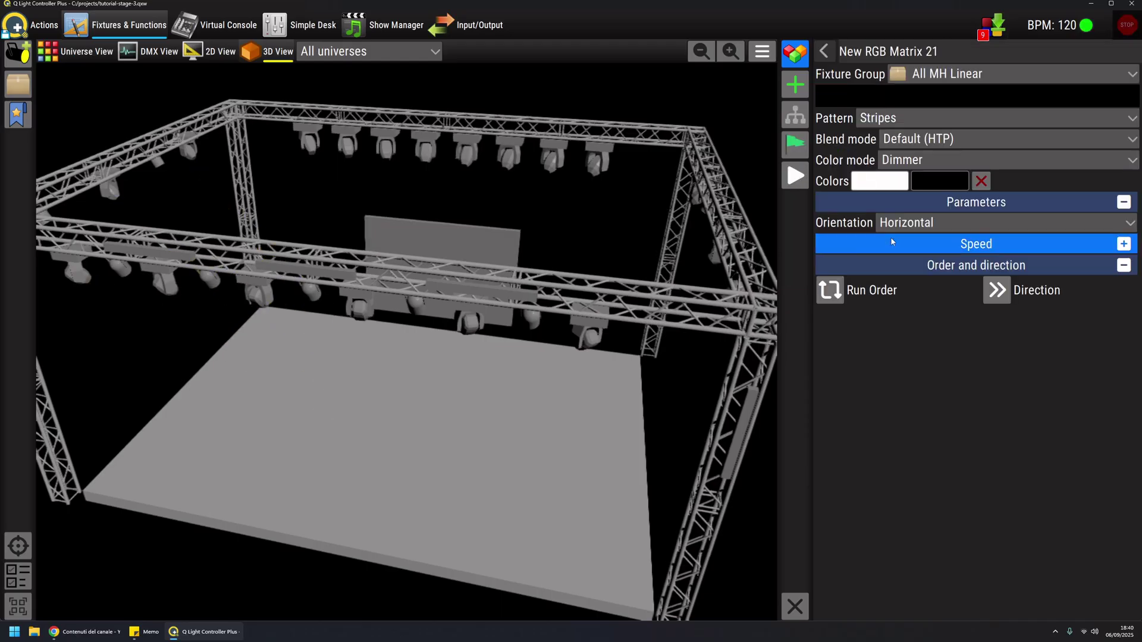
click(921, 119)
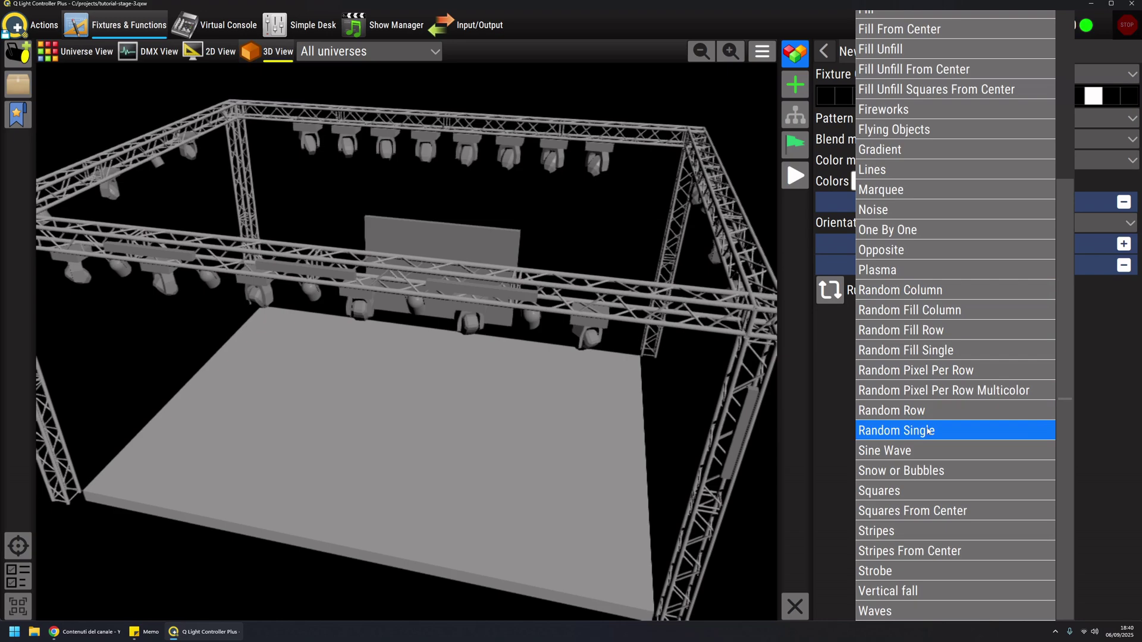
click(928, 430)
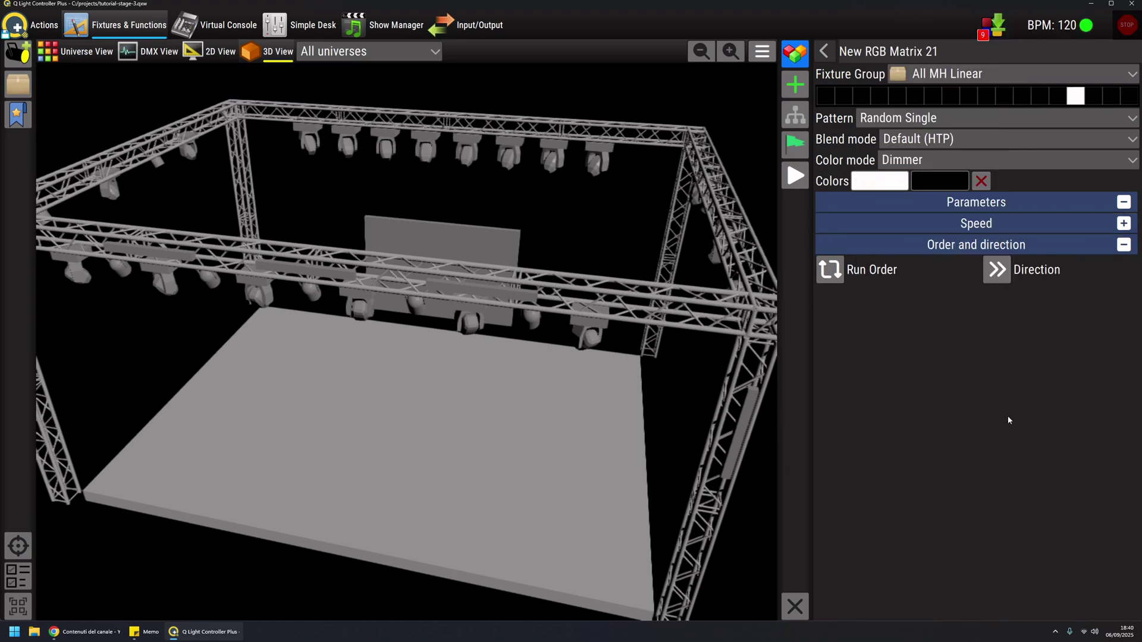
click(825, 52)
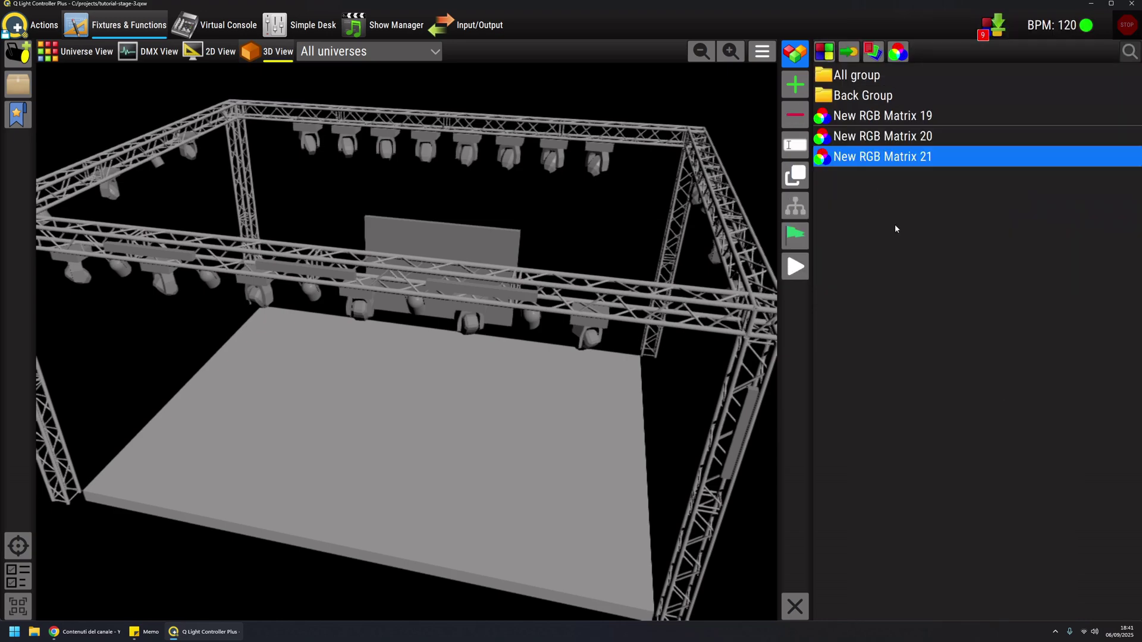
Step: Preview the three All group scenes with New RGB Matrix 21 again
click(826, 97)
click(822, 97)
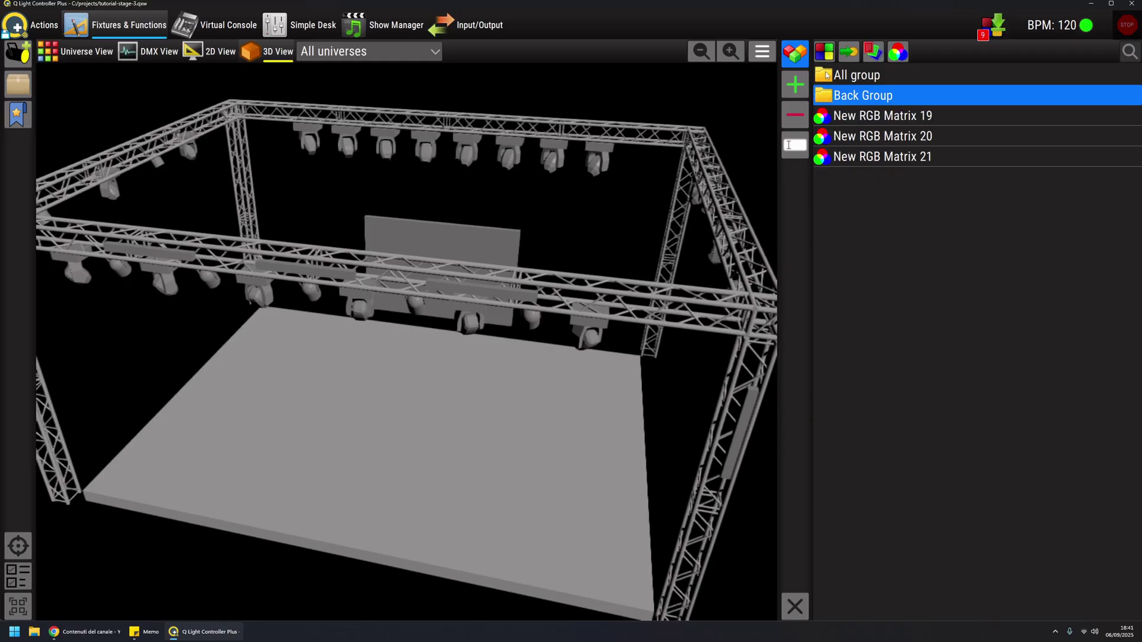
click(824, 74)
click(891, 116)
ctrl+click(889, 137)
ctrl+click(889, 156)
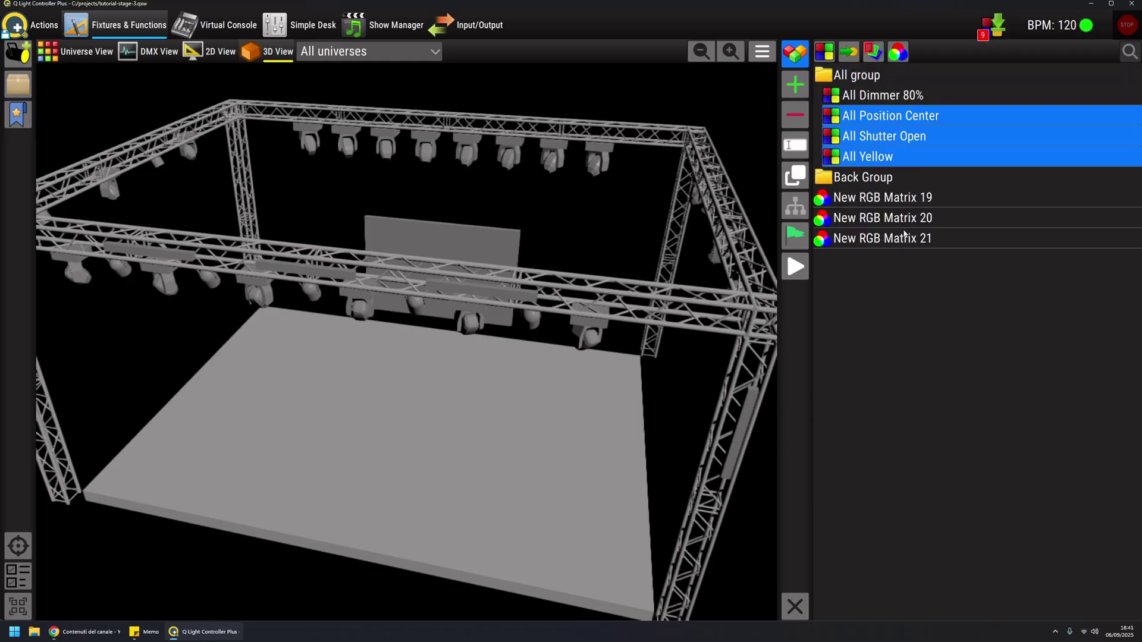
ctrl+click(863, 238)
click(795, 269)
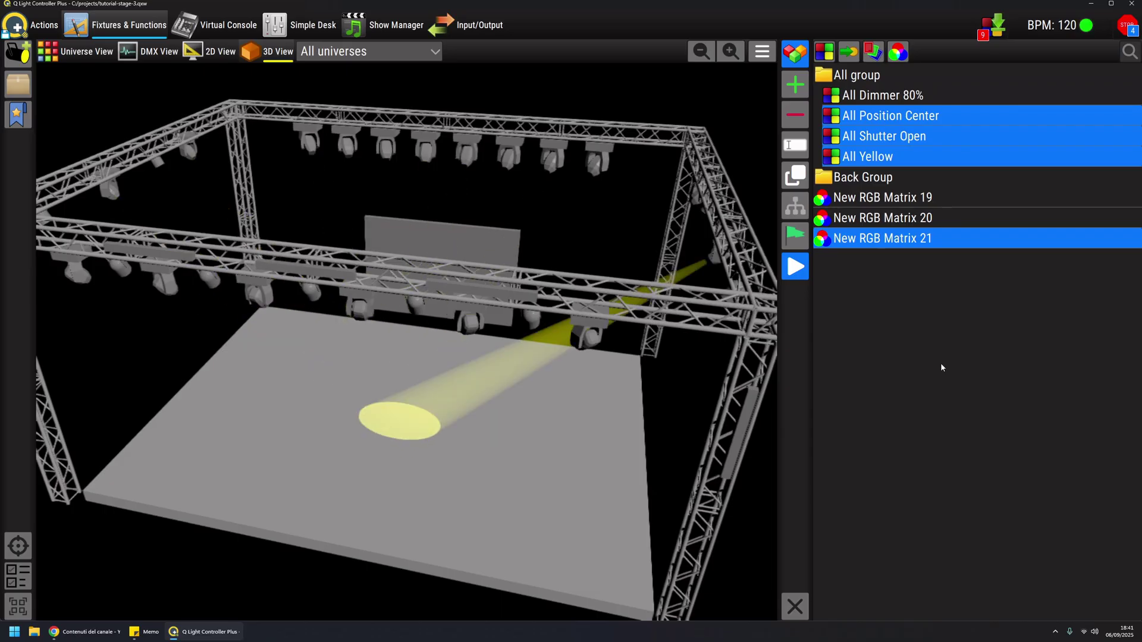
drag(713, 337, 619, 366)
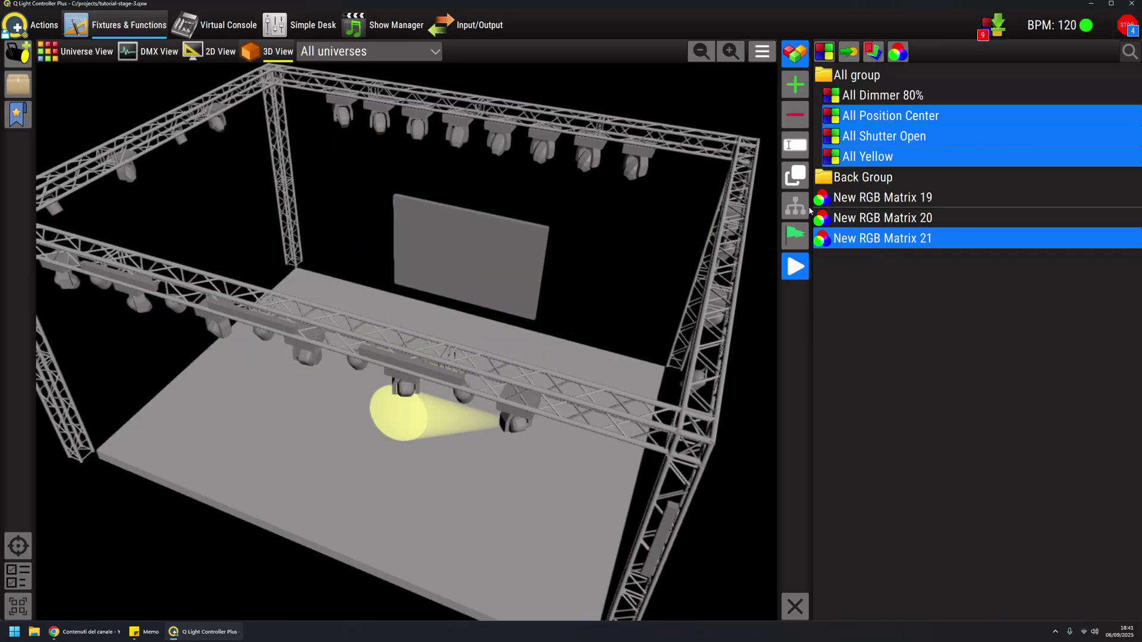
Step: Create New Collection 22 from the four selected functions
click(795, 85)
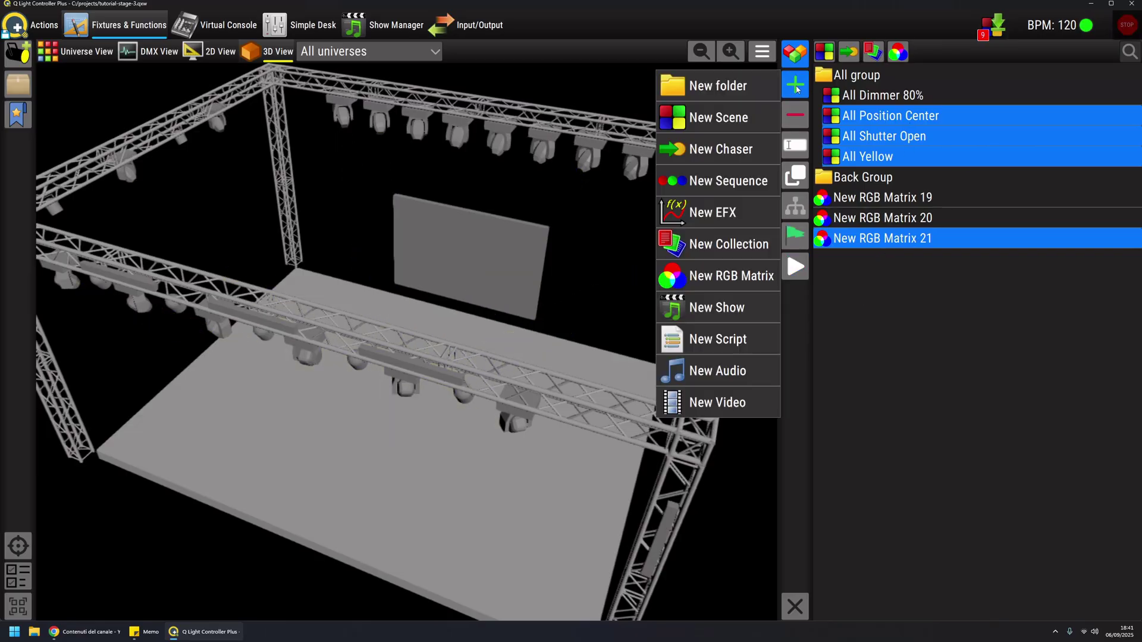
click(766, 252)
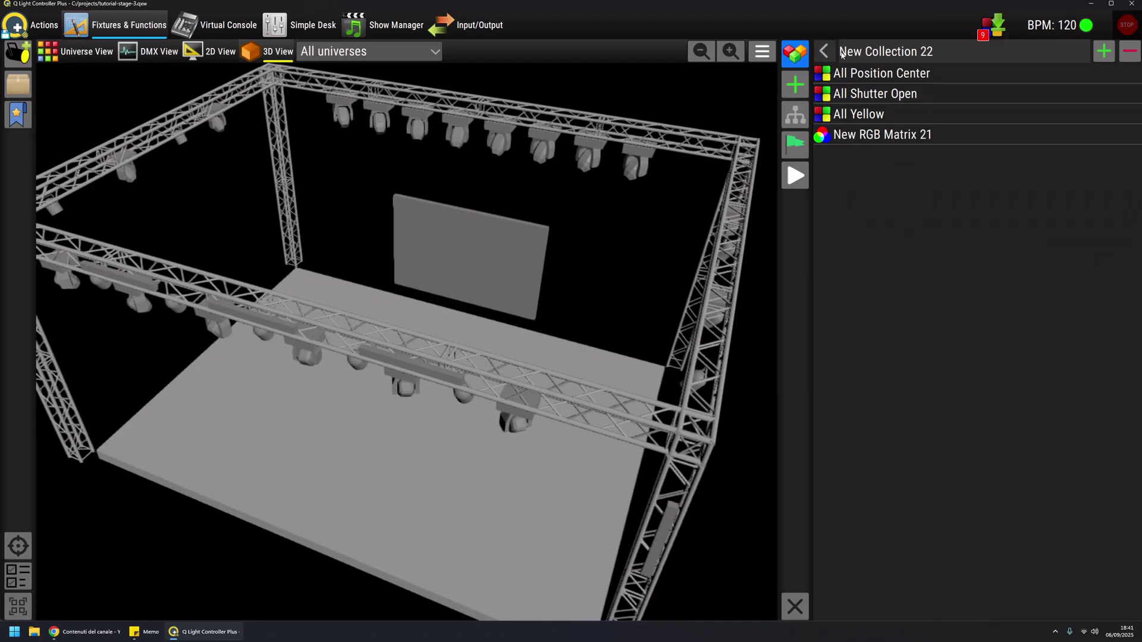
click(824, 53)
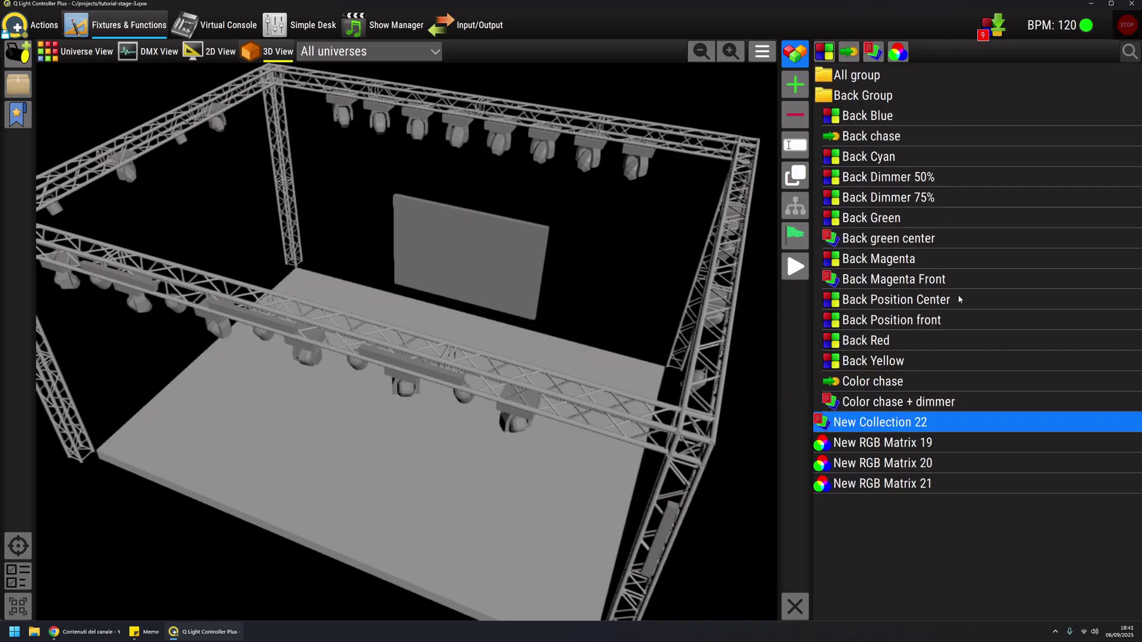
Step: Preview New Collection 22 and watch the roaming yellow beam on stage
click(859, 444)
click(862, 422)
click(795, 267)
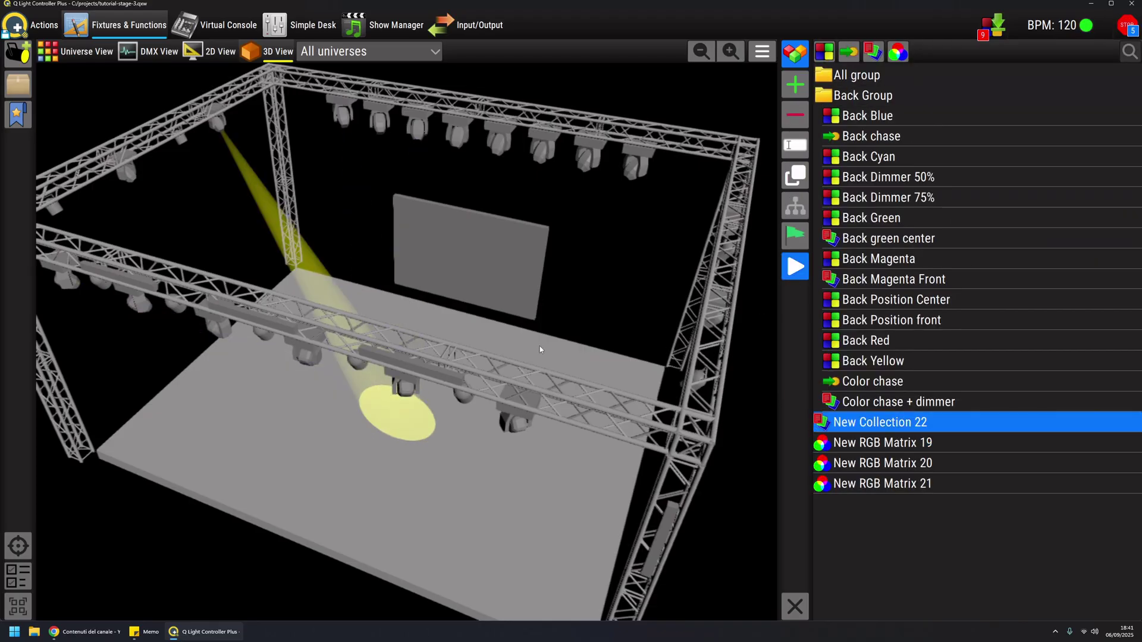
drag(540, 349, 500, 332)
click(501, 331)
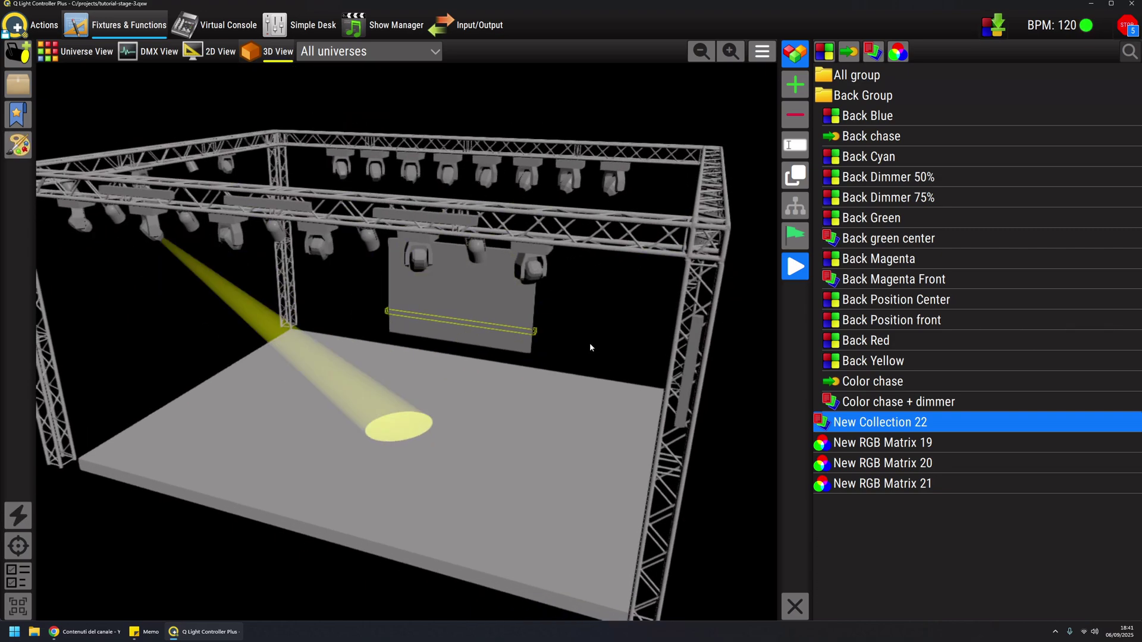
mouse_move(590, 348)
mouse_down()
mouse_move(586, 333)
mouse_move(580, 344)
mouse_move(607, 348)
mouse_move(573, 341)
mouse_move(592, 341)
mouse_up()
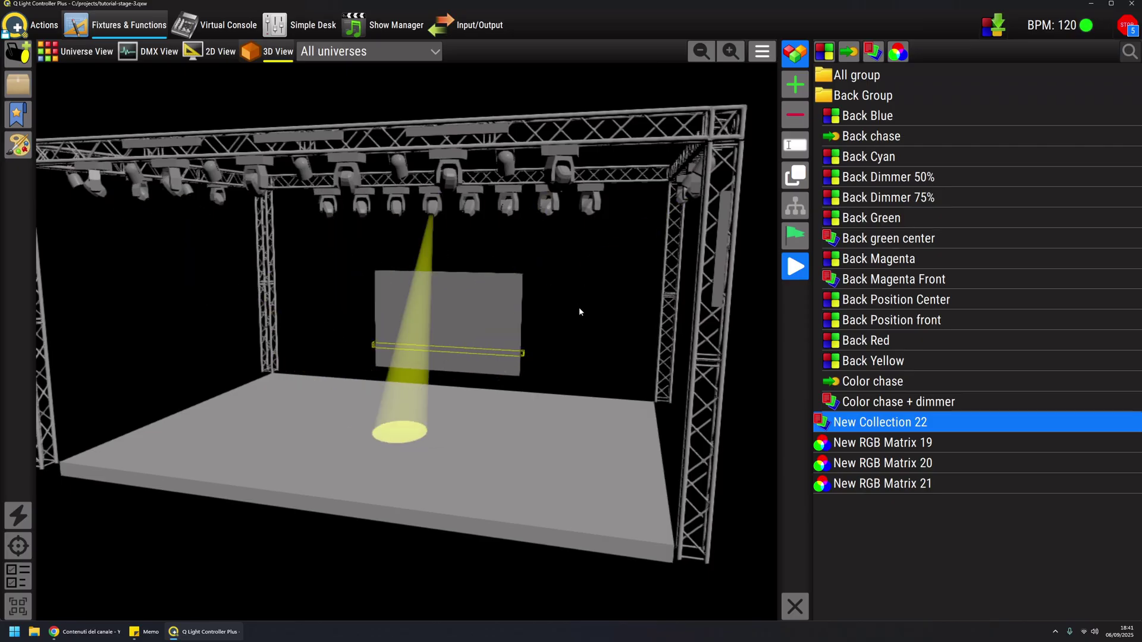
drag(579, 311, 576, 319)
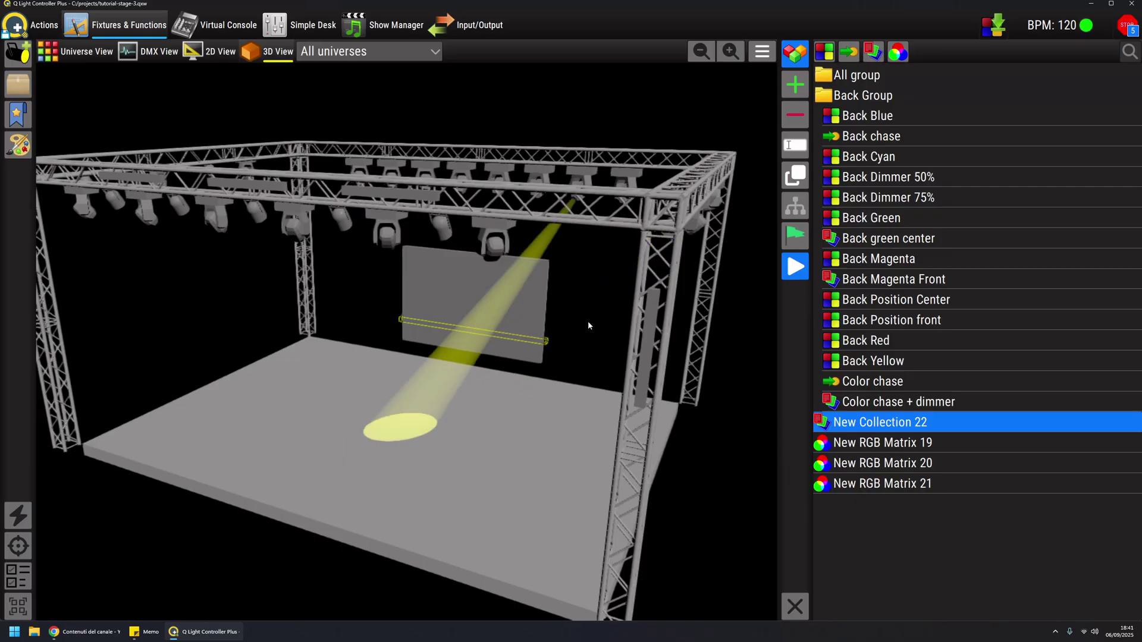
click(795, 267)
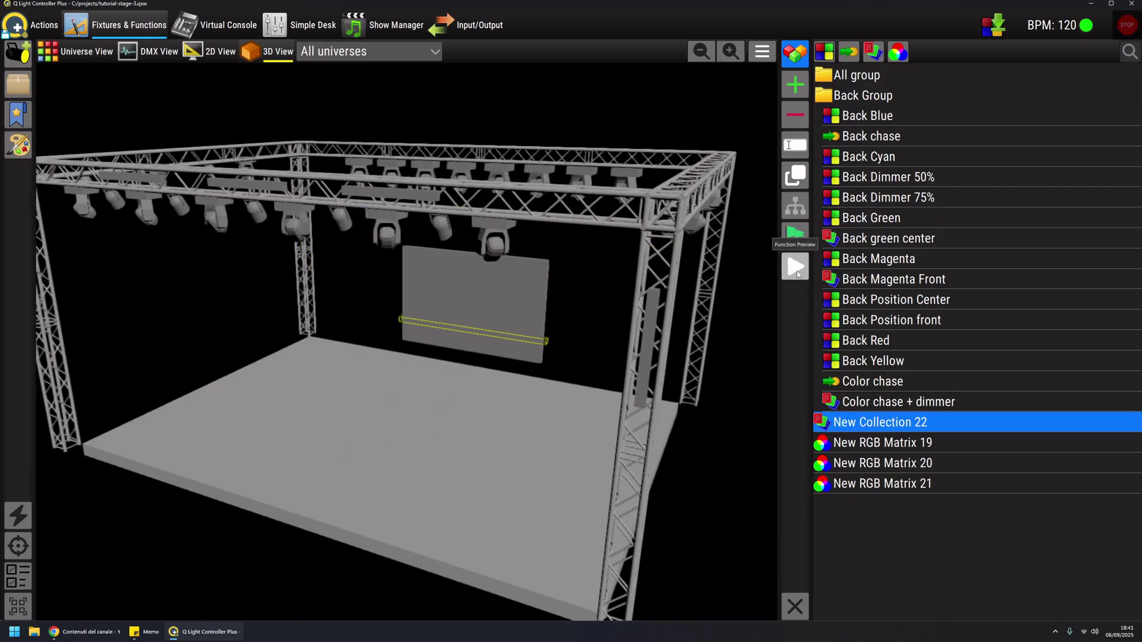